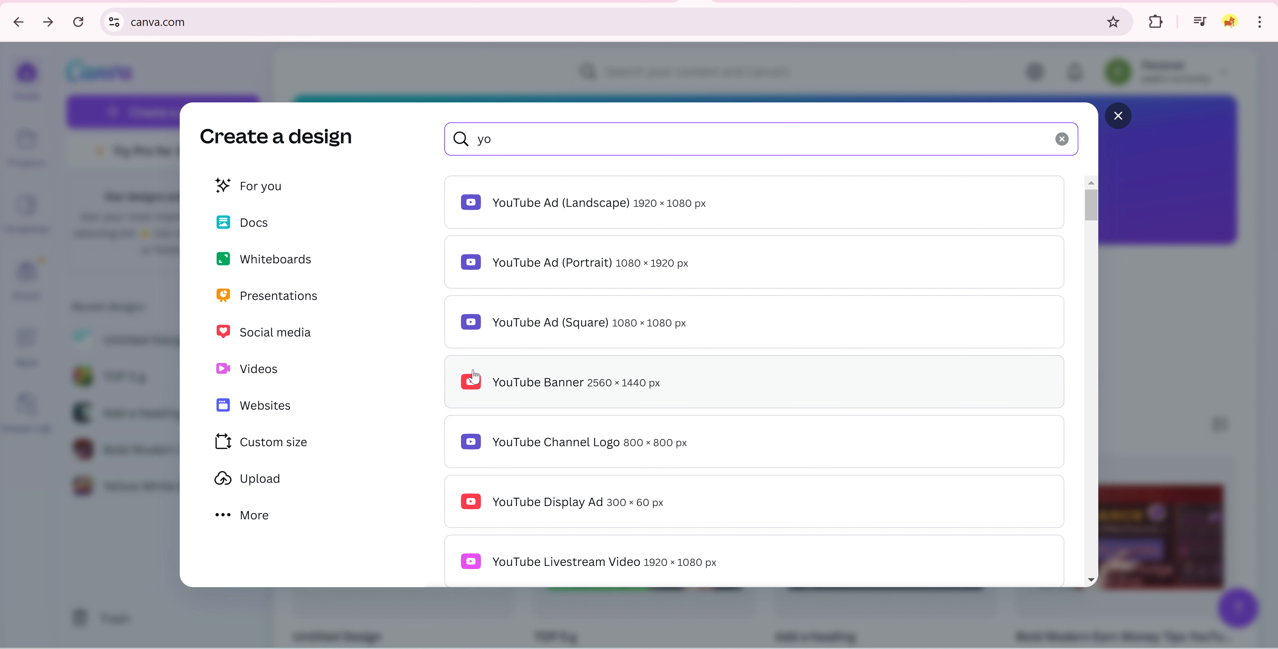
# - Create a YouTube Banner design of 2560 × 1440 px and add a square shape to the page
pyautogui.click(497, 393)
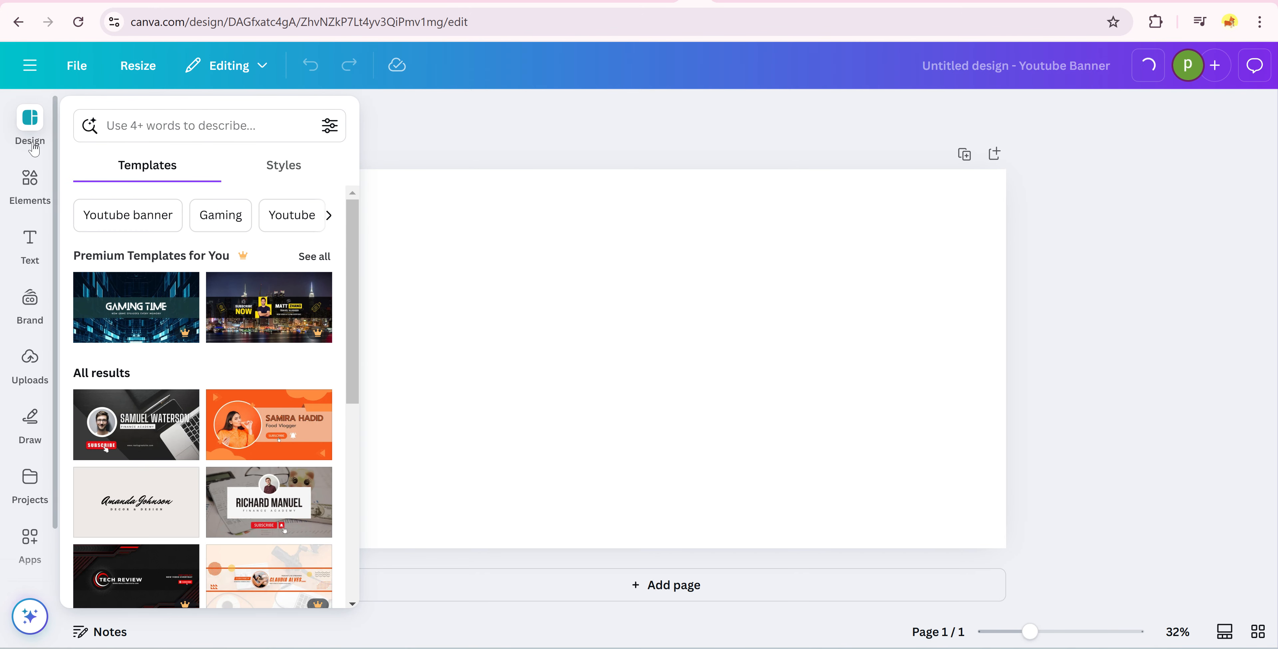
pyautogui.click(26, 184)
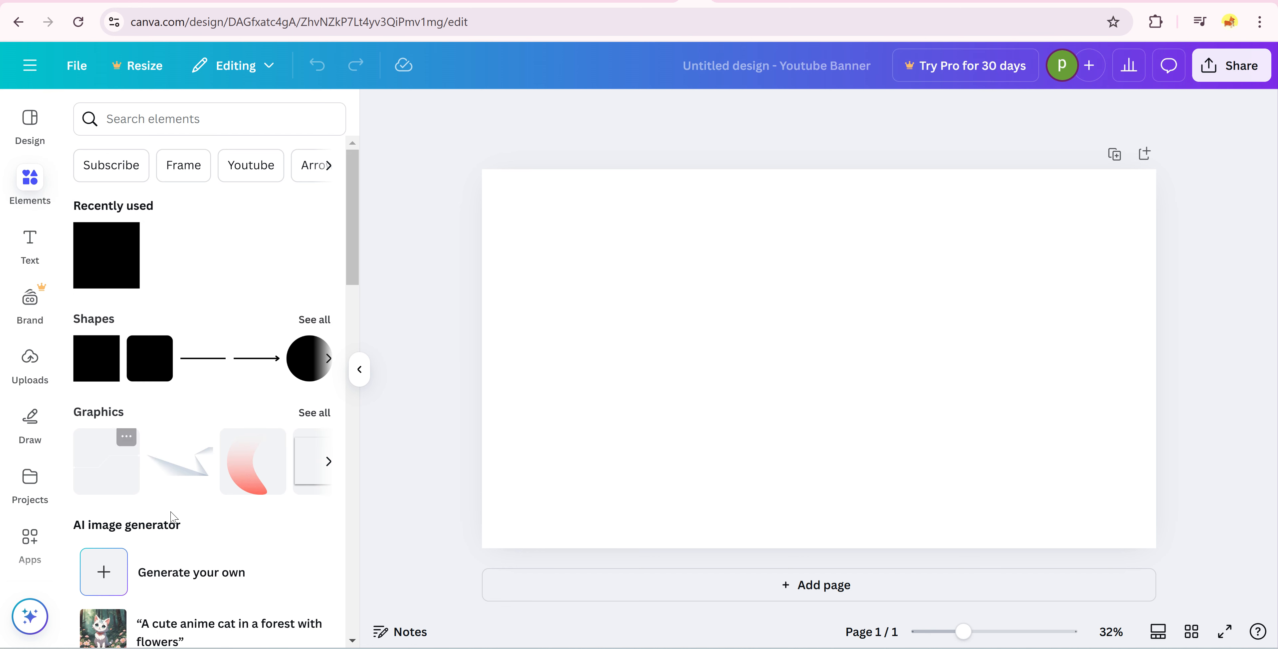
pyautogui.click(89, 357)
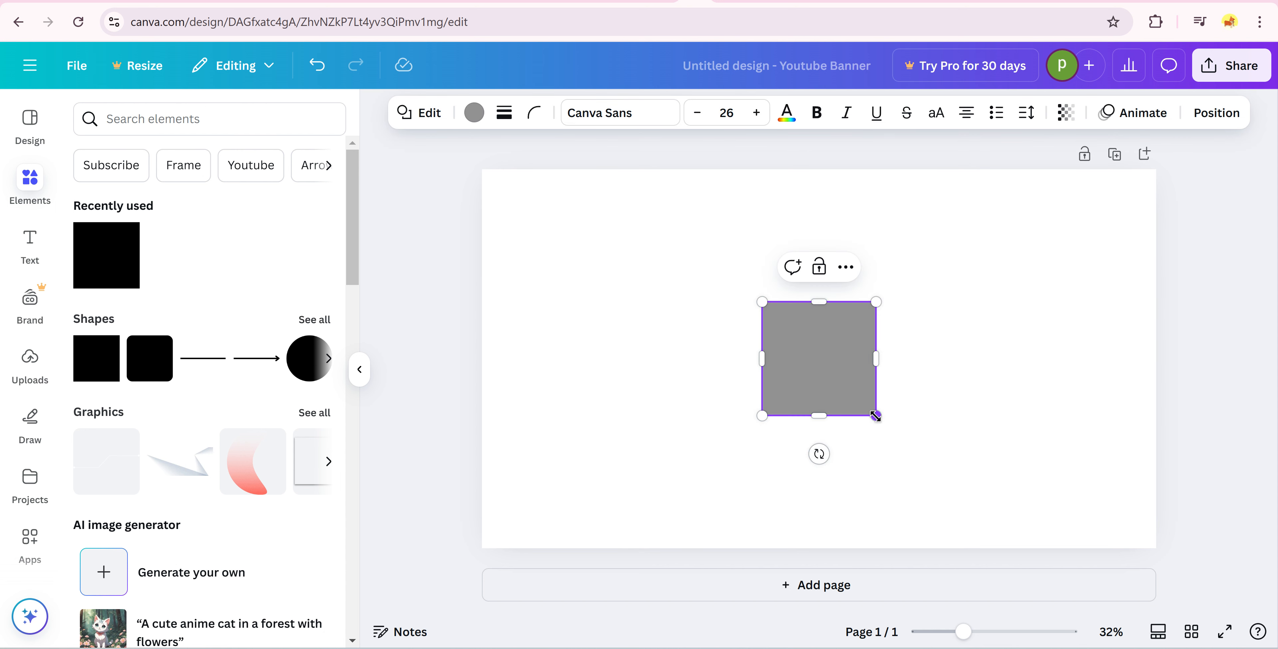
# - Flatten the square into a thin horizontal bar and place it in the upper left area of the page
pyautogui.moveTo(876, 416); pyautogui.dragTo(822, 328)
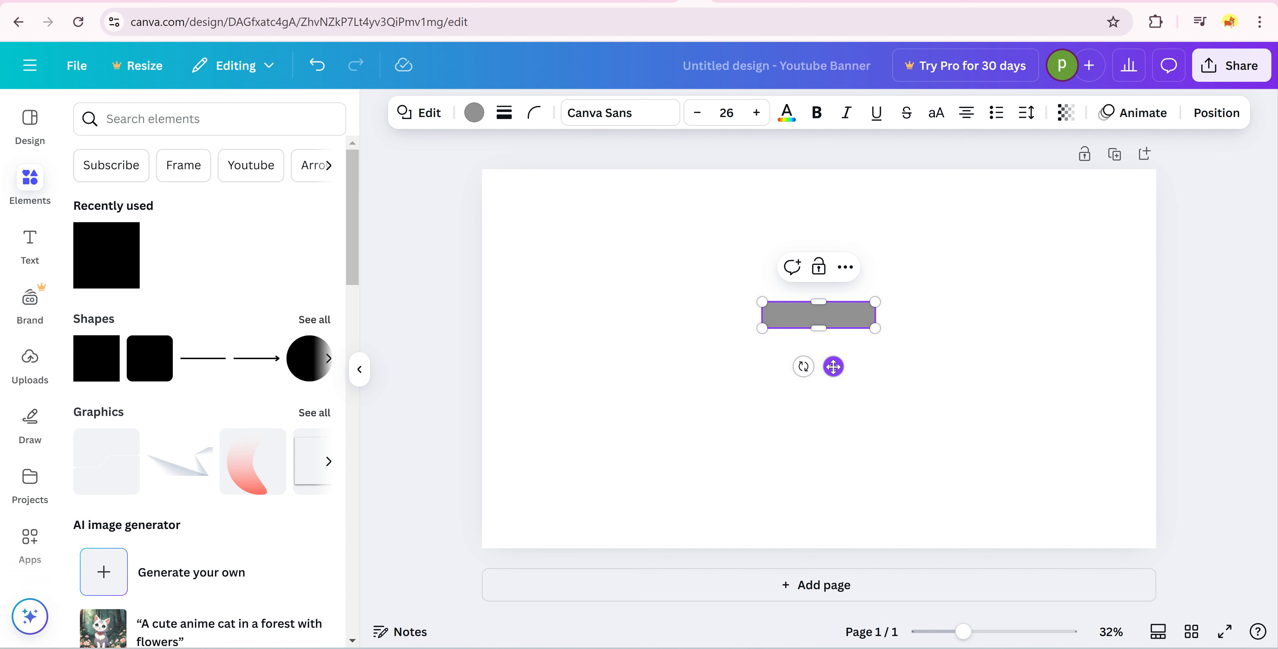
pyautogui.moveTo(833, 367); pyautogui.dragTo(623, 276)
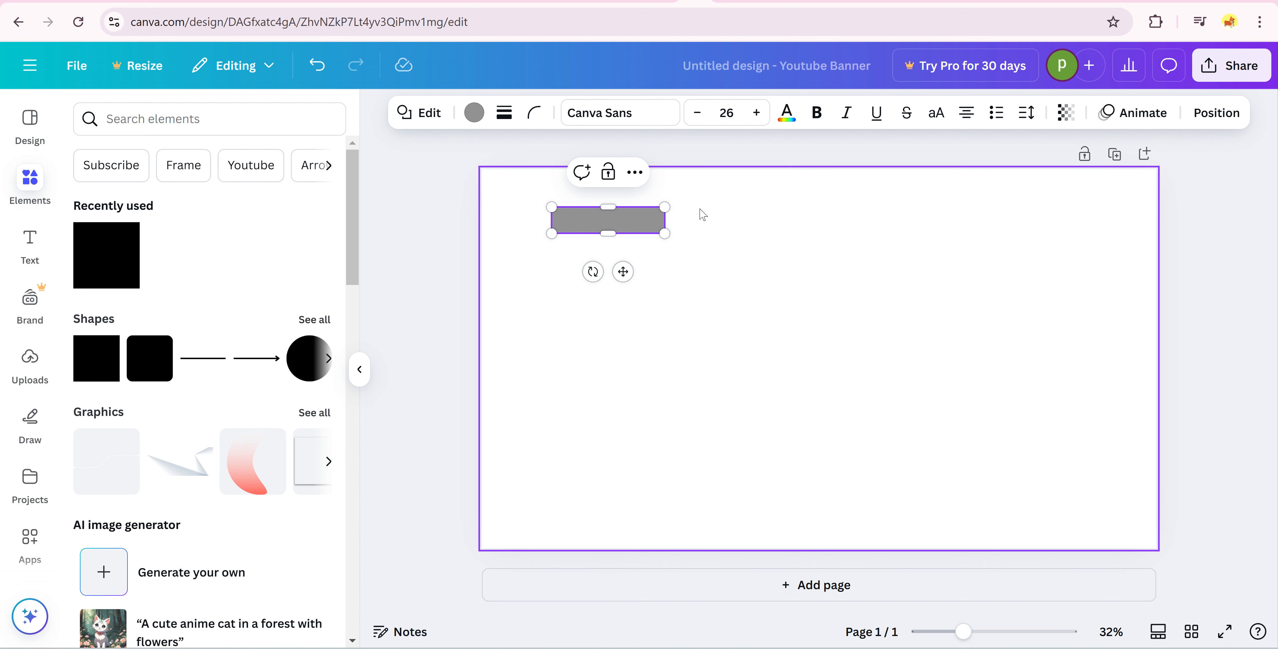
pyautogui.click(705, 221)
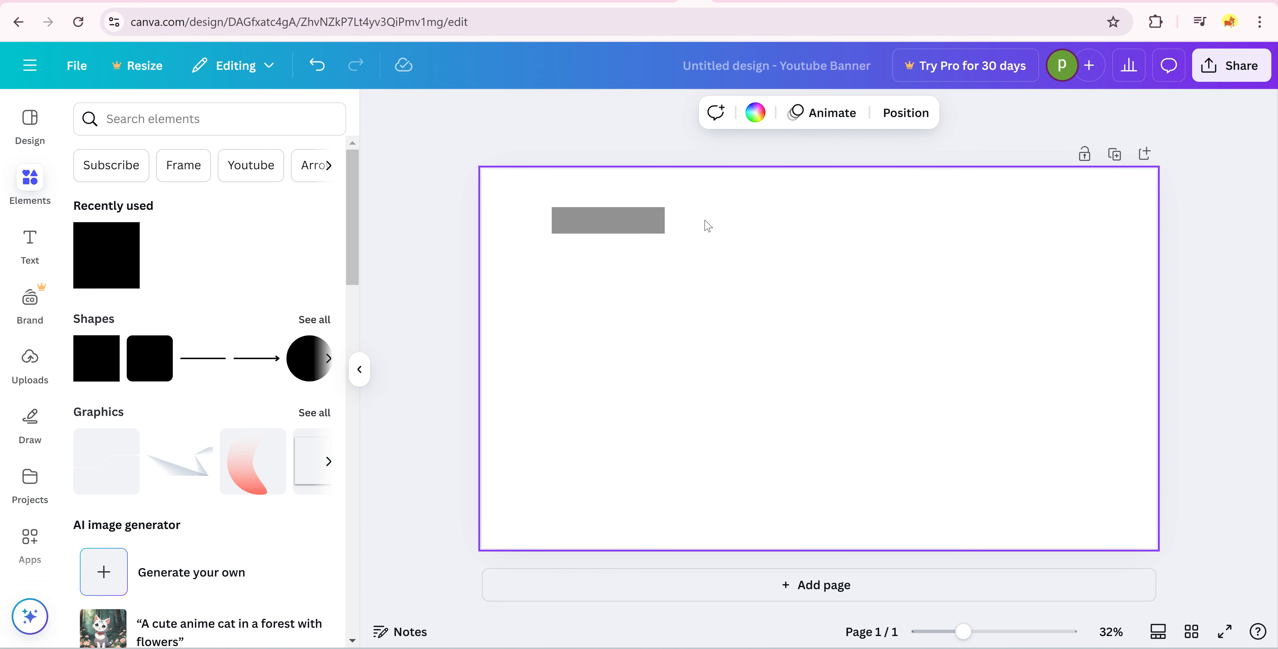
# - Duplicate the grey bar twice to form an evenly spaced row of three bars
pyautogui.click(649, 225)
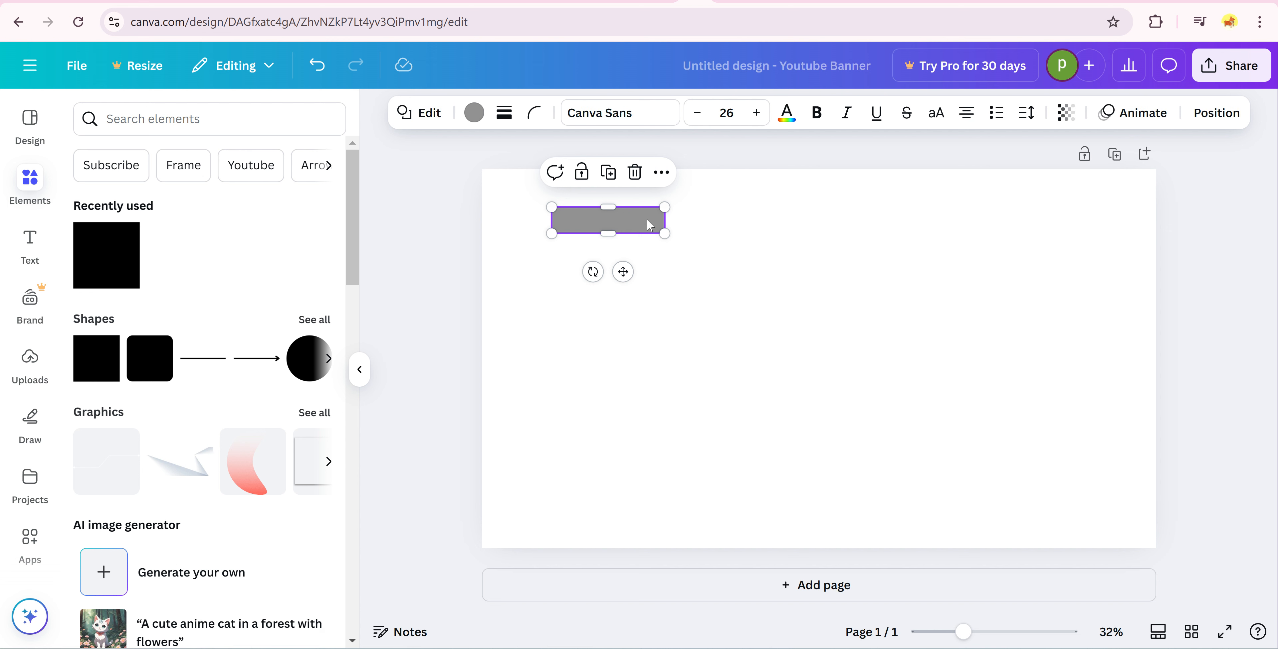
pyautogui.click(609, 173)
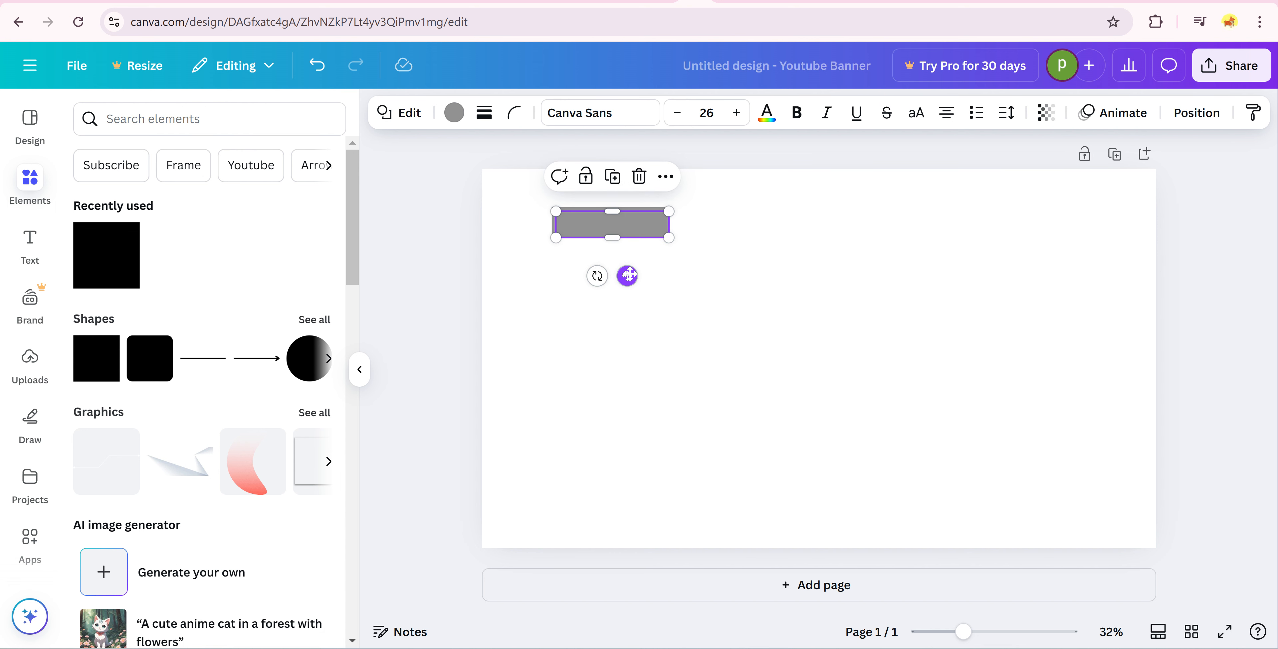
pyautogui.moveTo(627, 276); pyautogui.dragTo(753, 268)
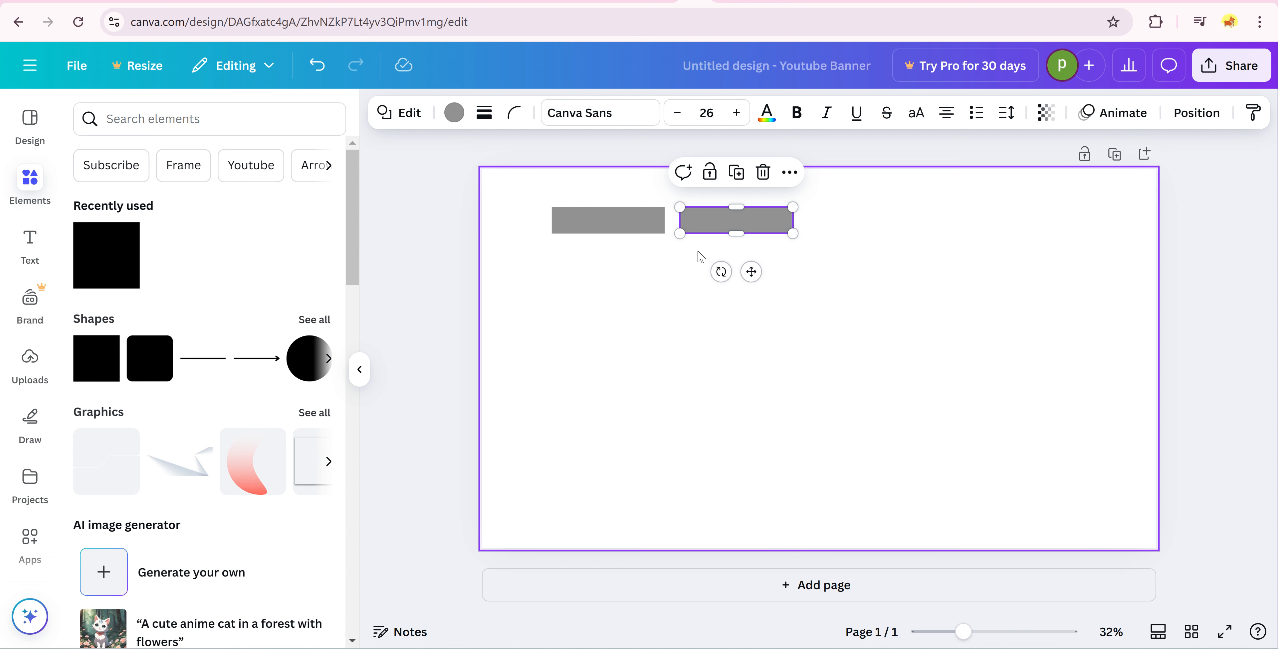
pyautogui.click(736, 173)
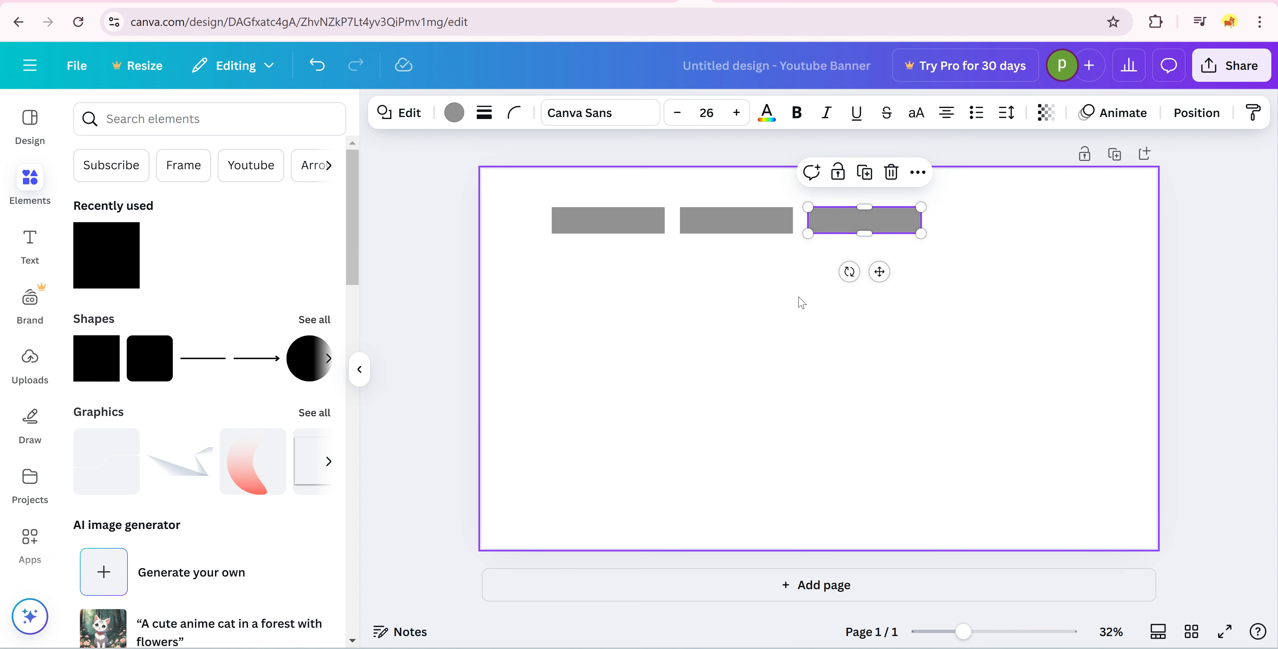
# - Recolor all three bars with the light turquoise from the default solid colors
pyautogui.click(454, 114)
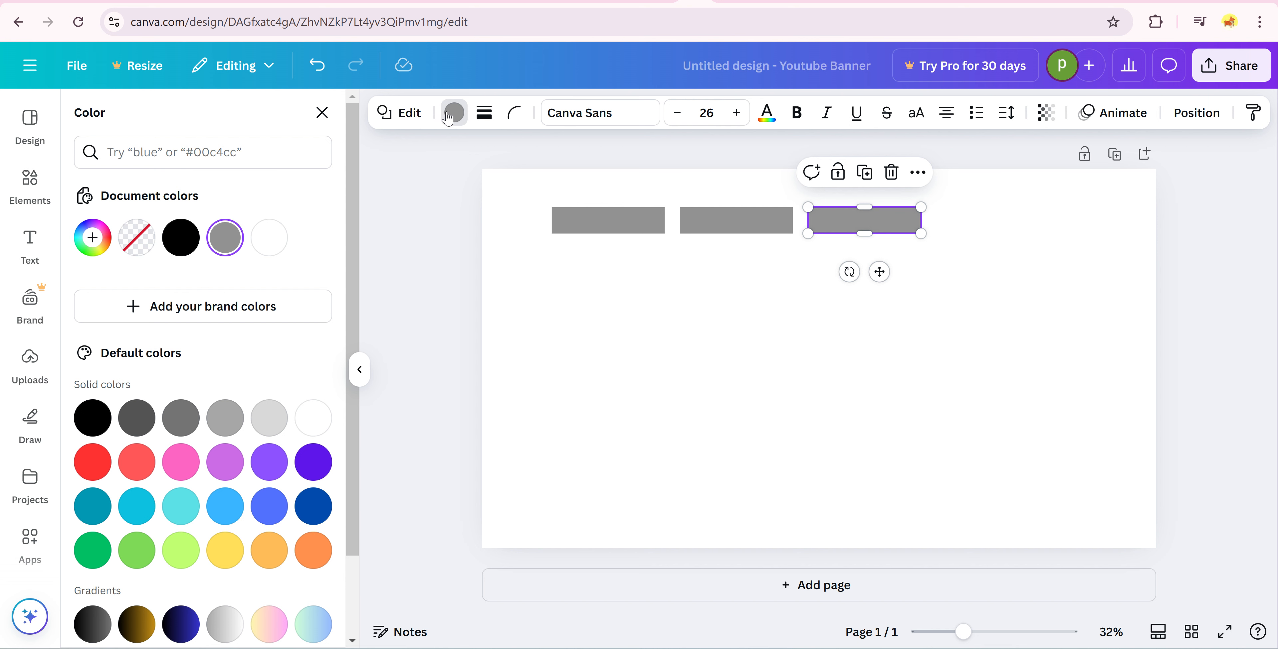
pyautogui.click(453, 113)
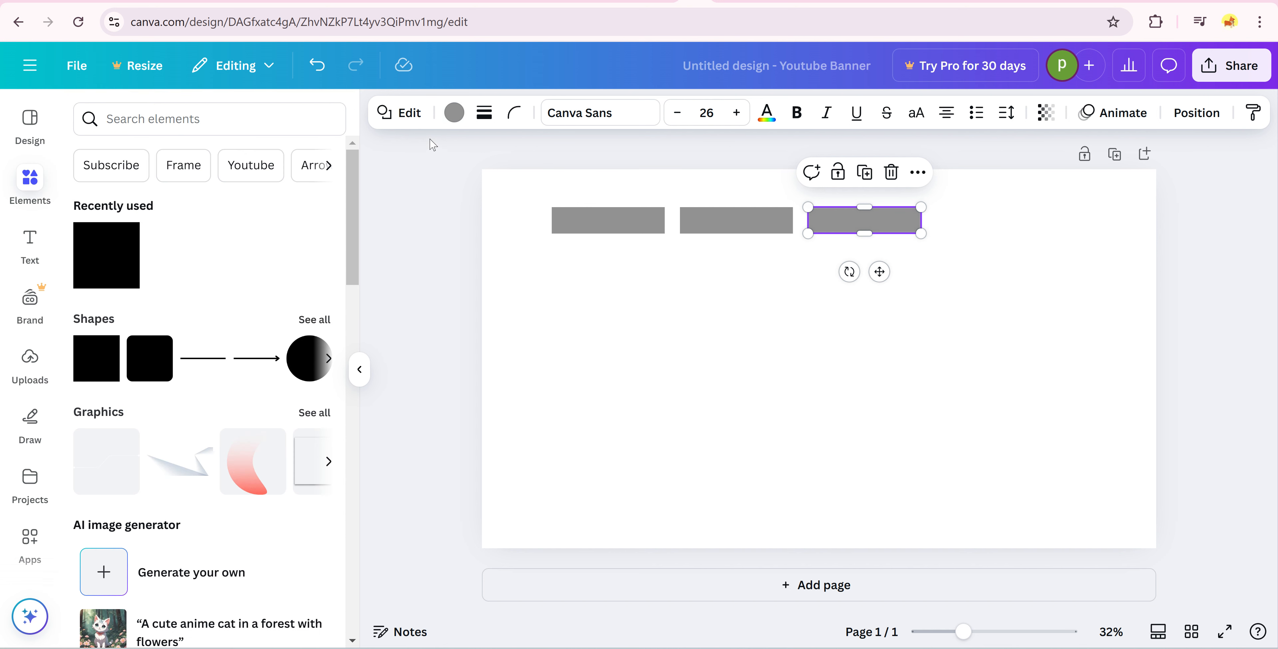
pyautogui.click(454, 113)
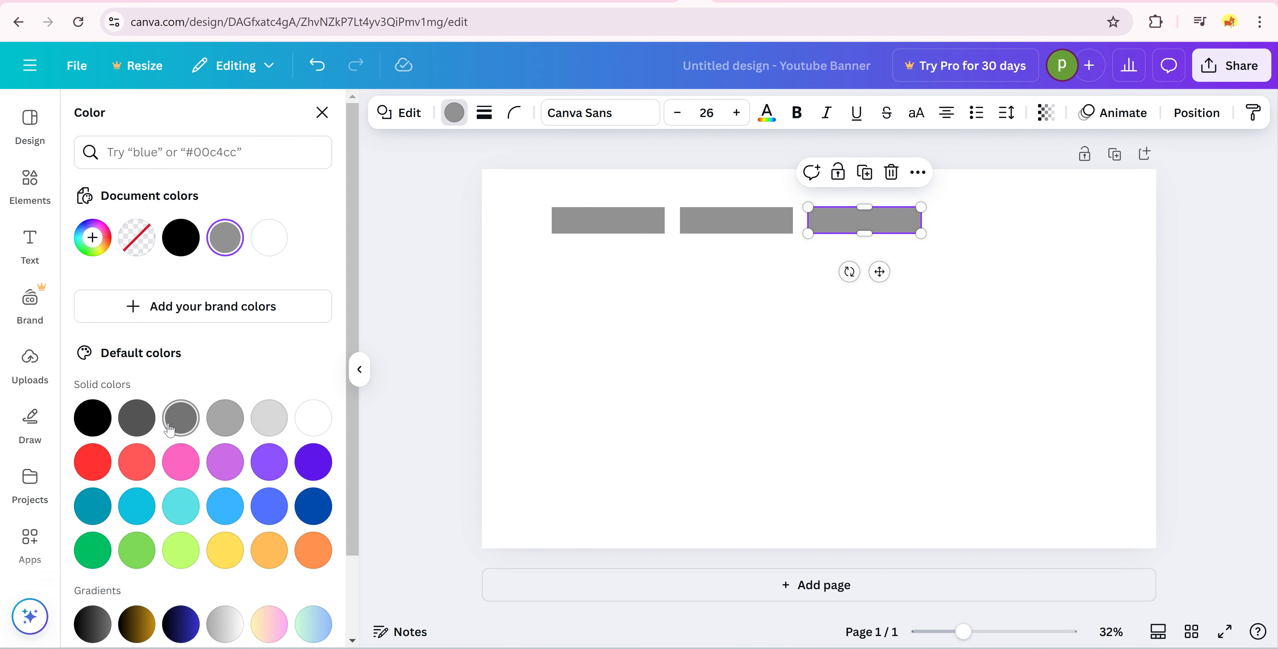
pyautogui.click(181, 508)
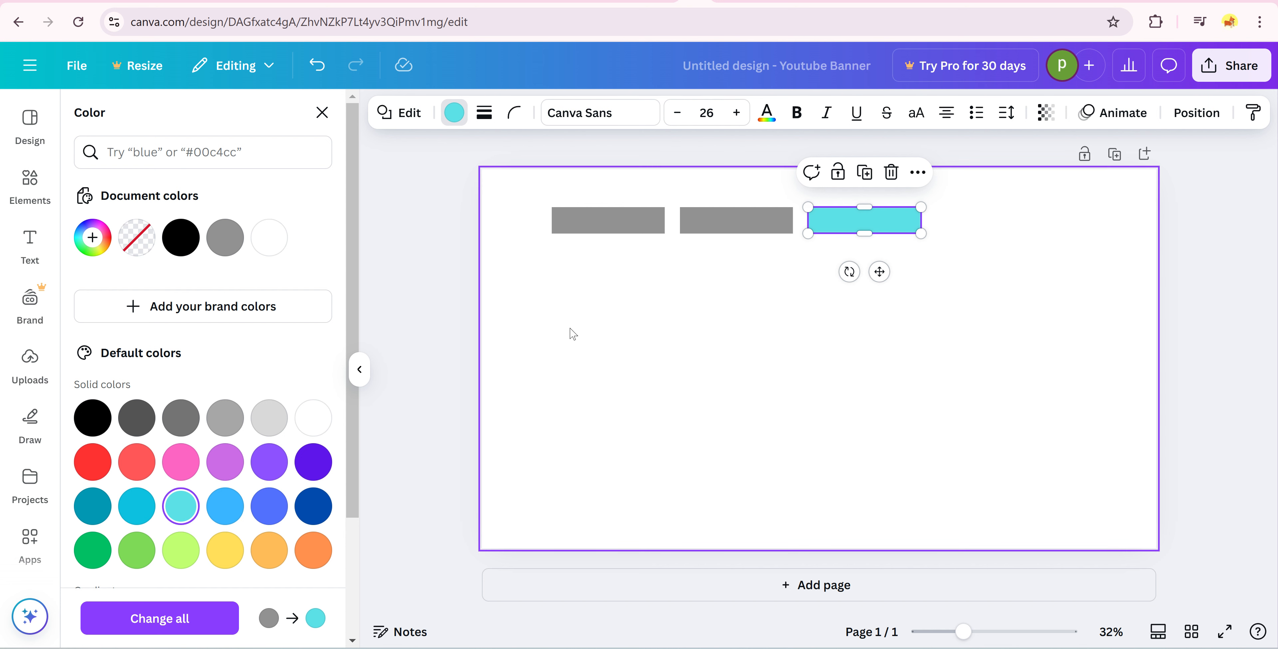
pyautogui.click(706, 226)
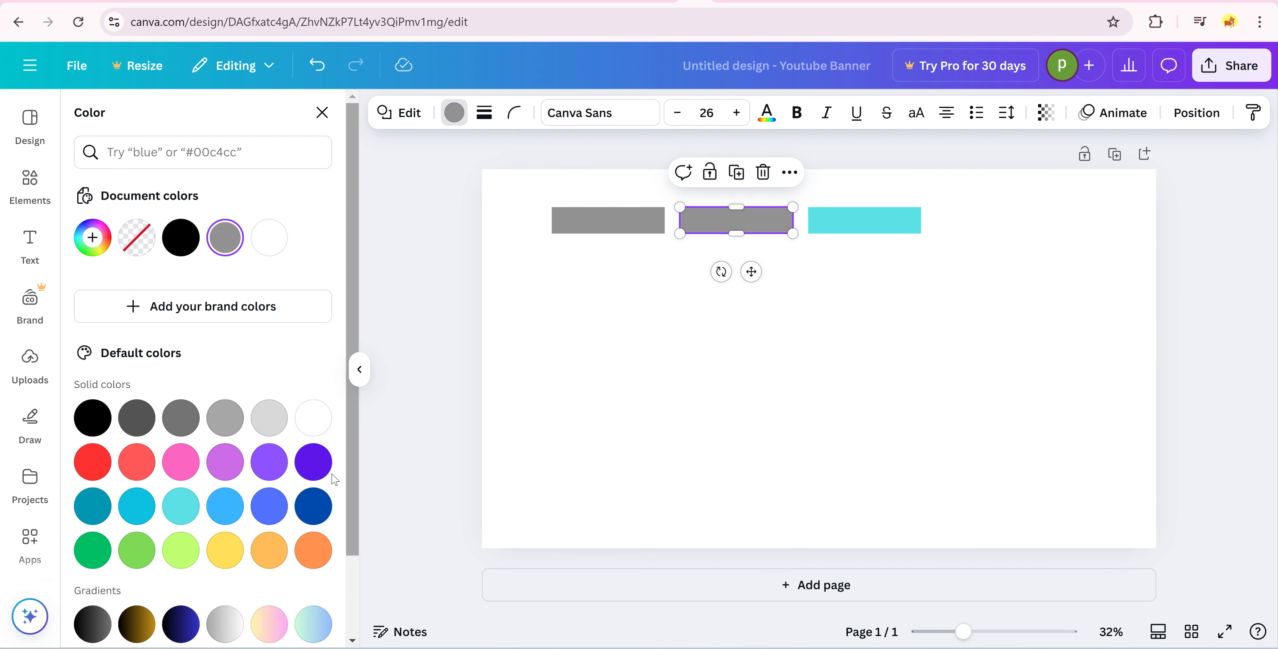
pyautogui.click(181, 506)
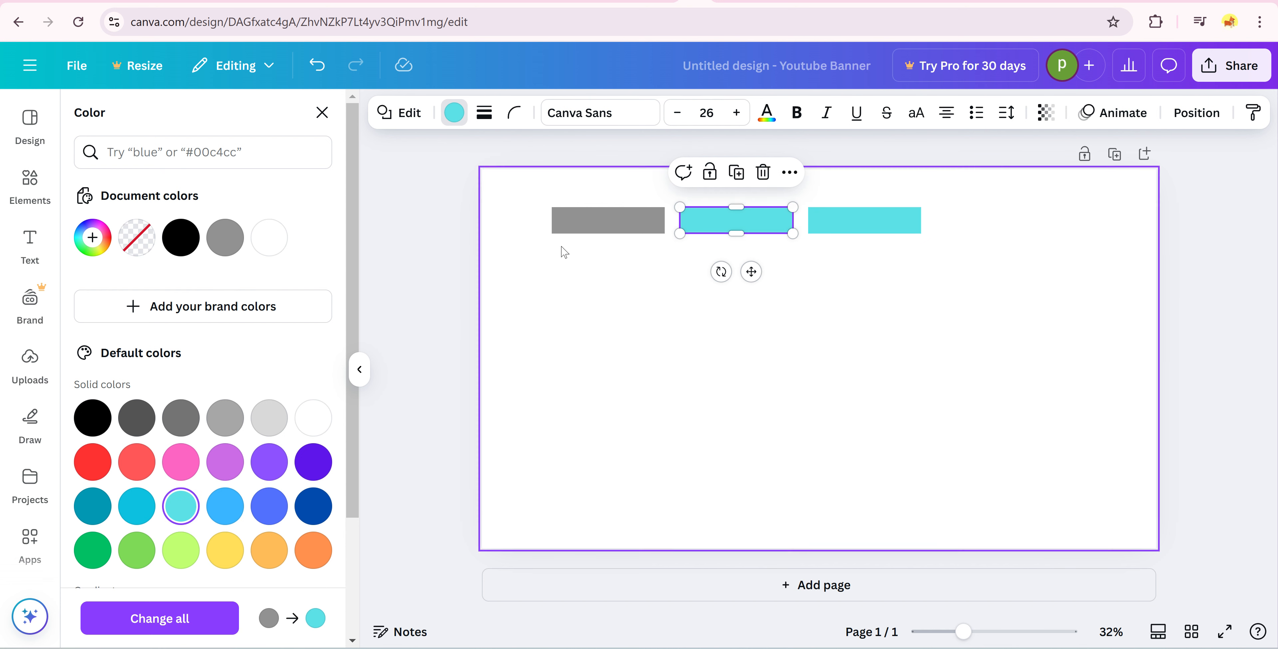
pyautogui.click(597, 213)
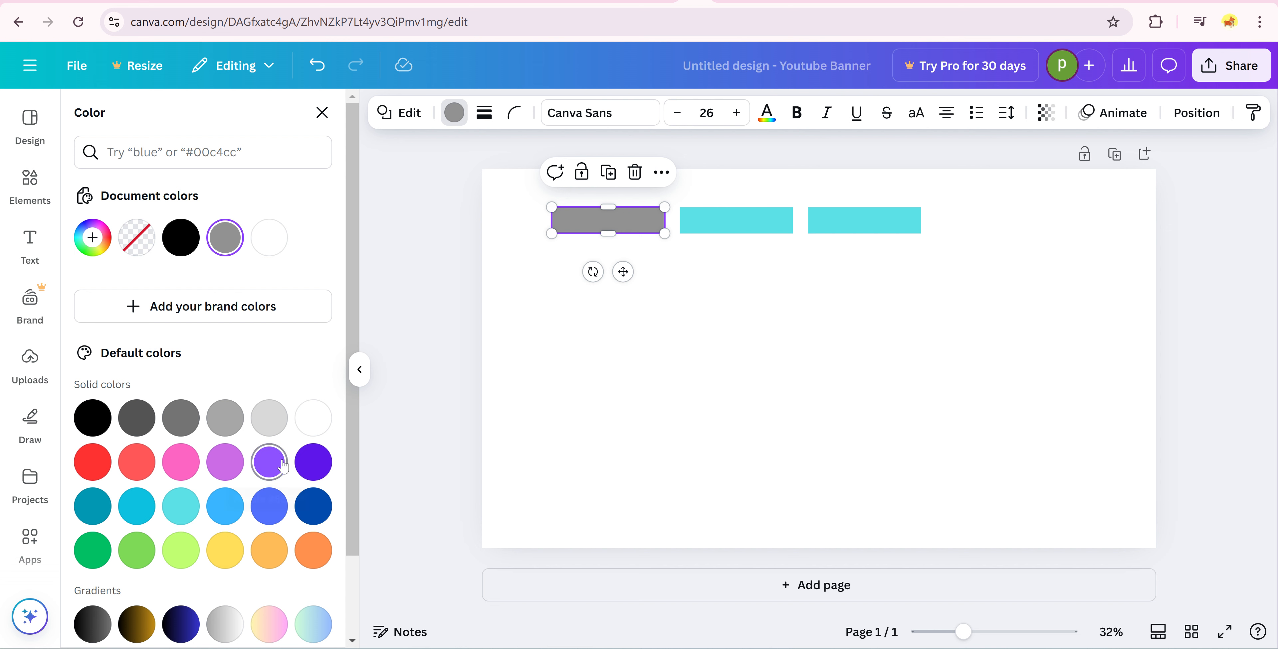
pyautogui.click(190, 501)
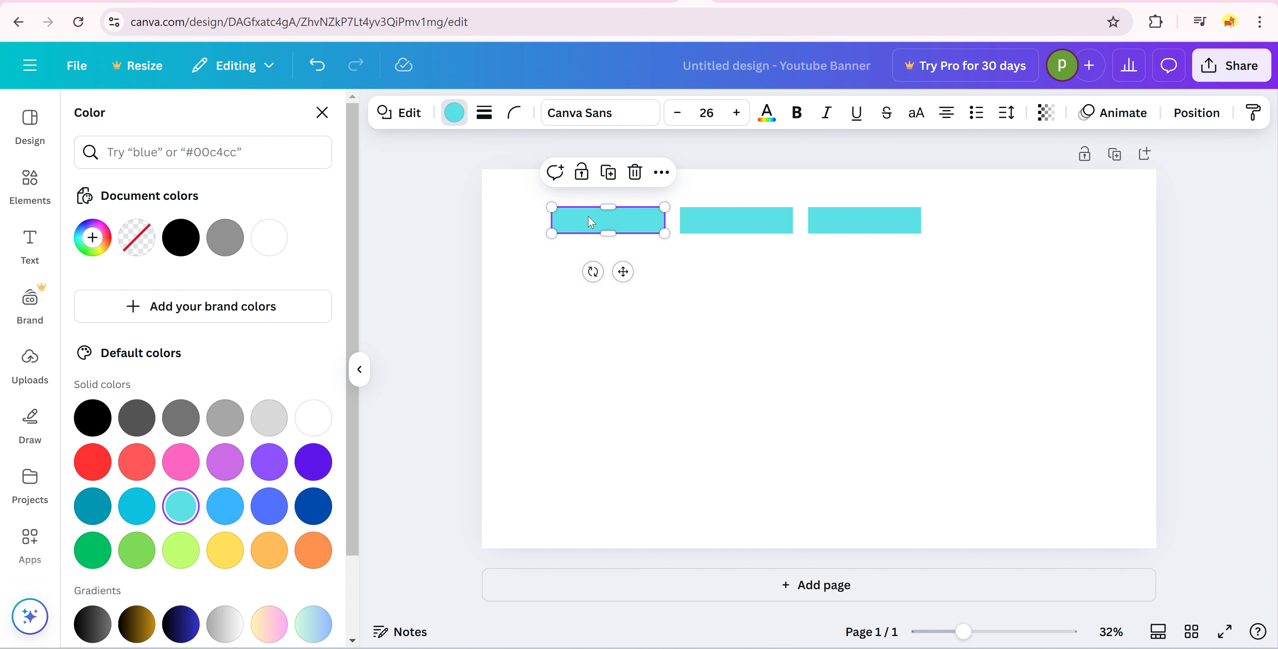
# - Duplicate the third bar, make the copy slightly taller and place it beneath the first bar
pyautogui.click(605, 250)
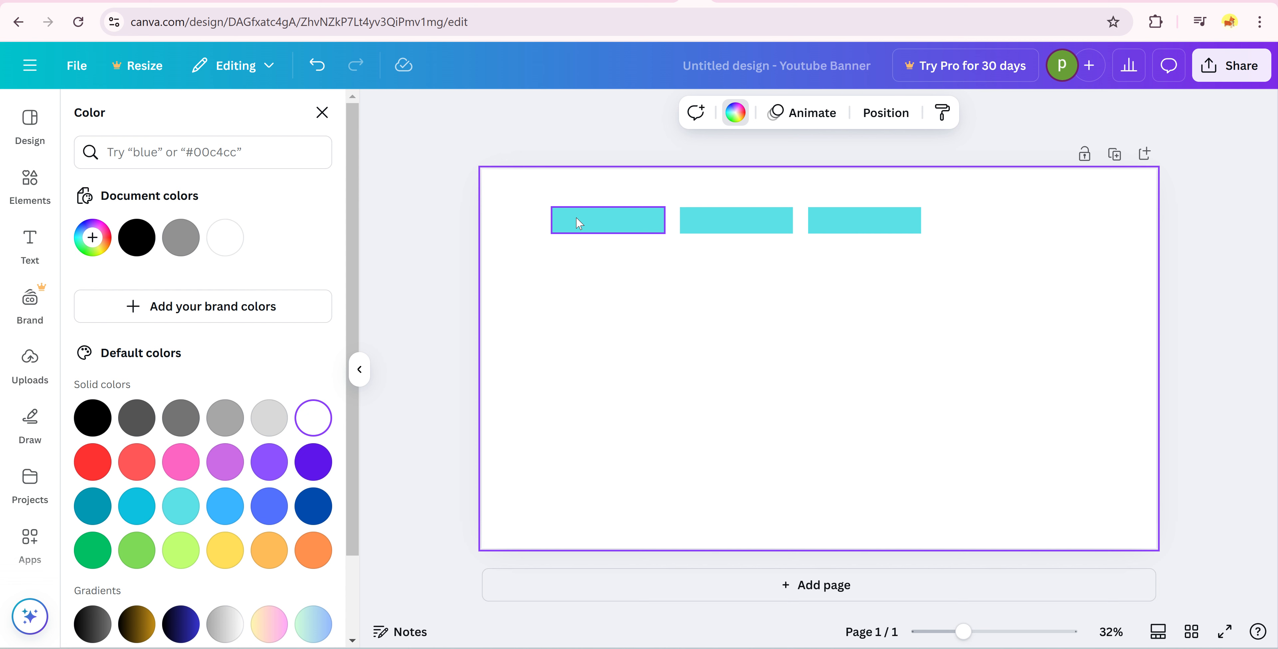
pyautogui.click(857, 225)
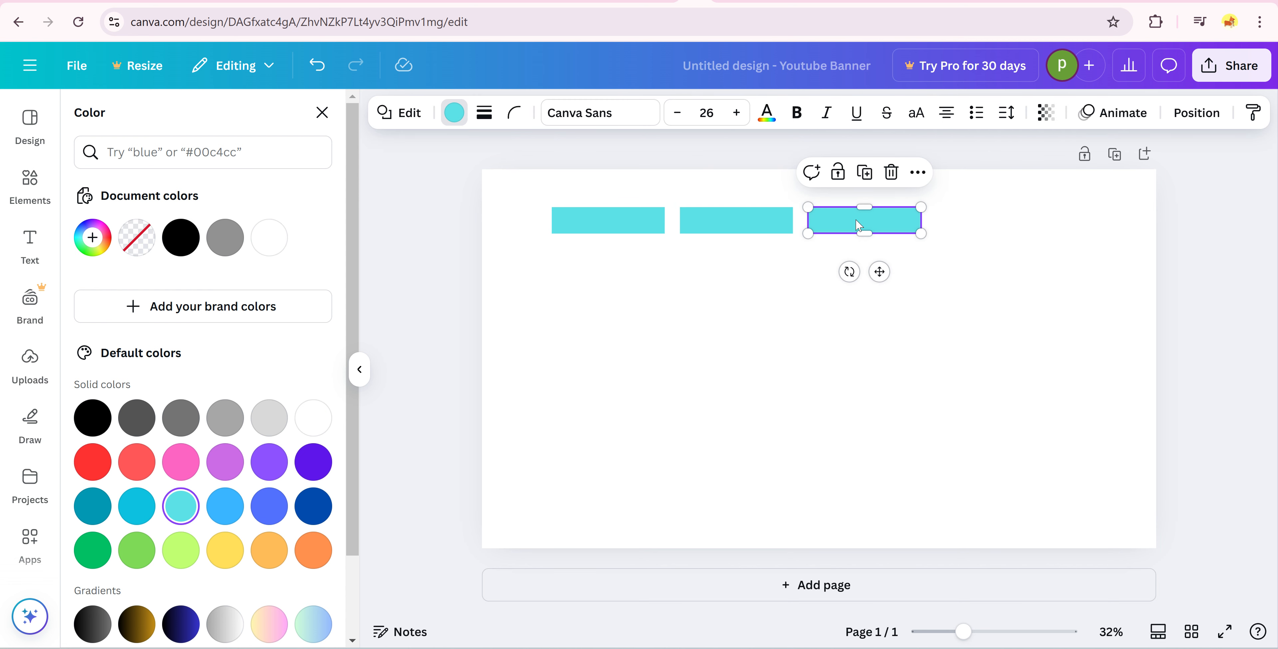
pyautogui.click(861, 181)
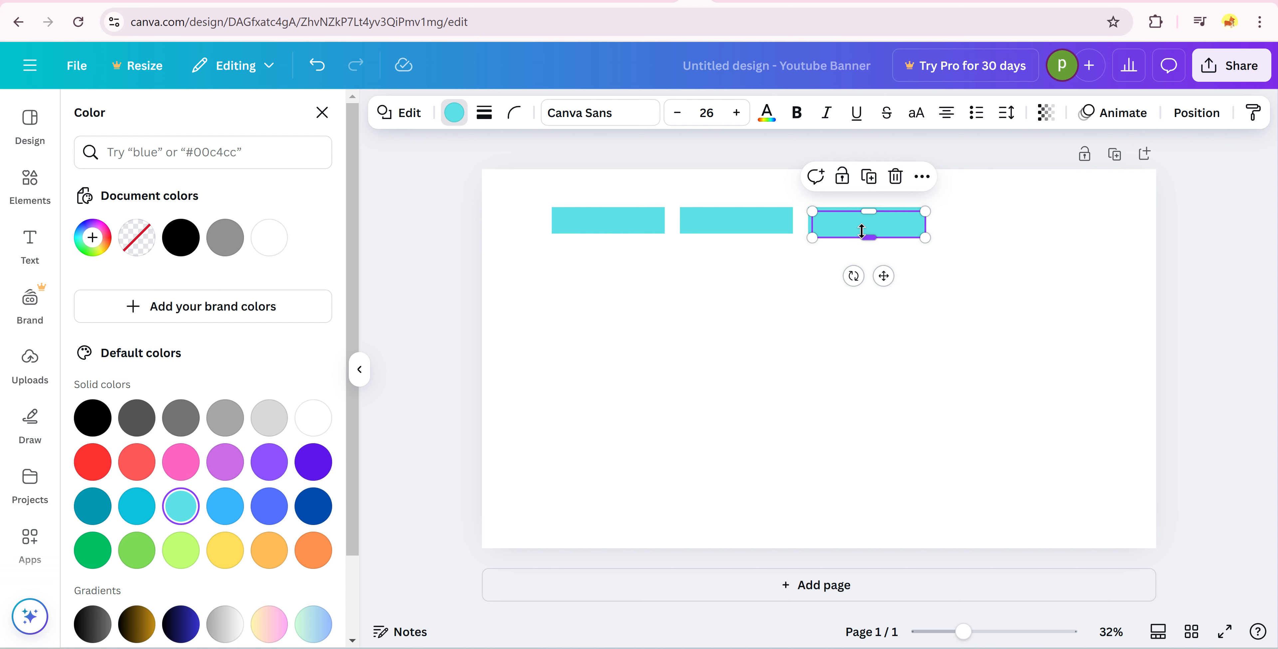
pyautogui.moveTo(861, 233)
pyautogui.mouseDown()
pyautogui.moveTo(855, 220)
pyautogui.moveTo(856, 238)
pyautogui.mouseUp()
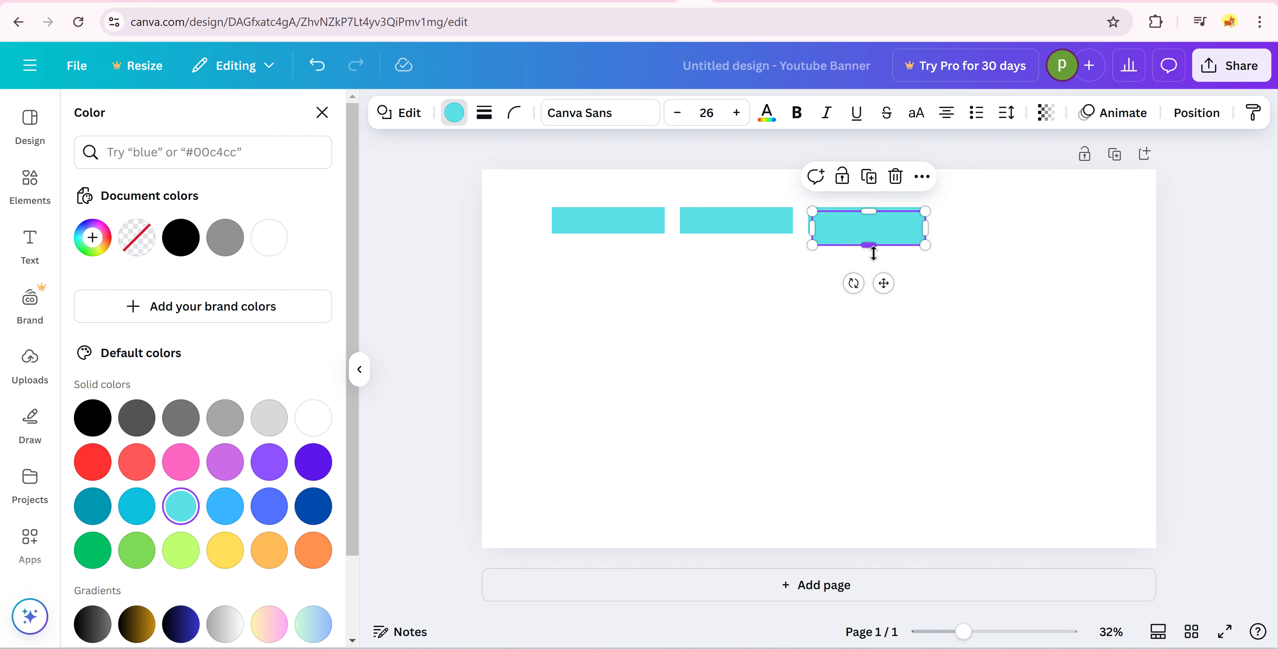
pyautogui.moveTo(882, 284); pyautogui.dragTo(621, 319)
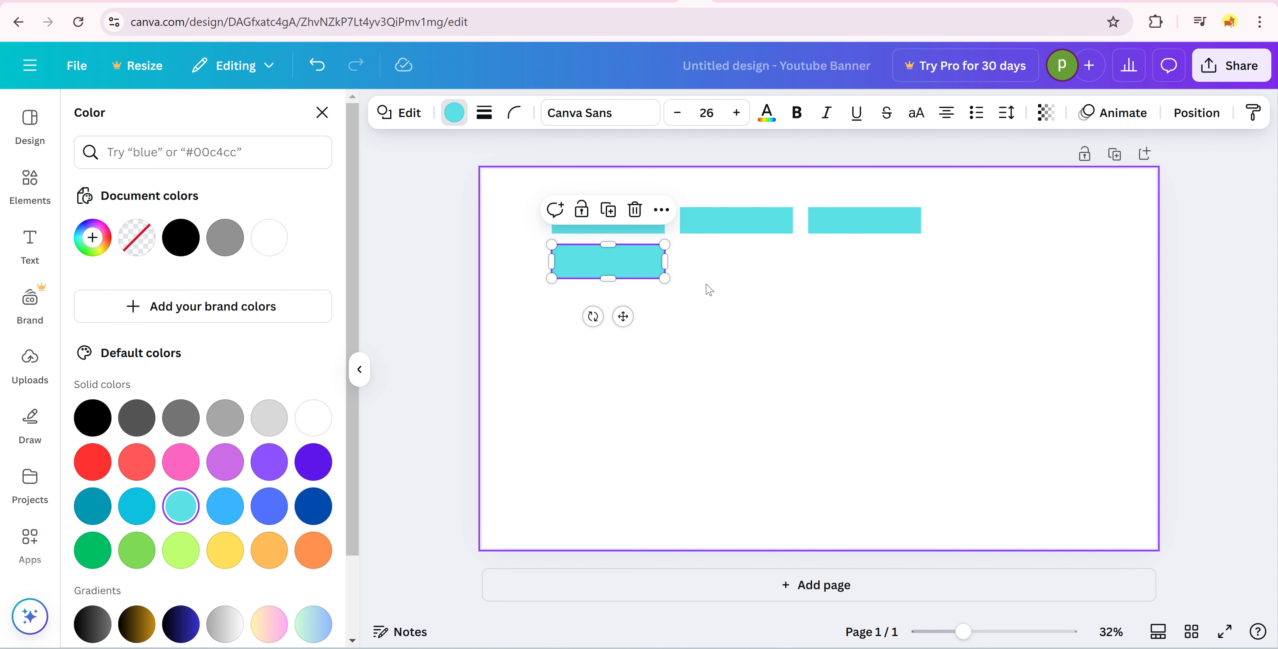
pyautogui.click(704, 265)
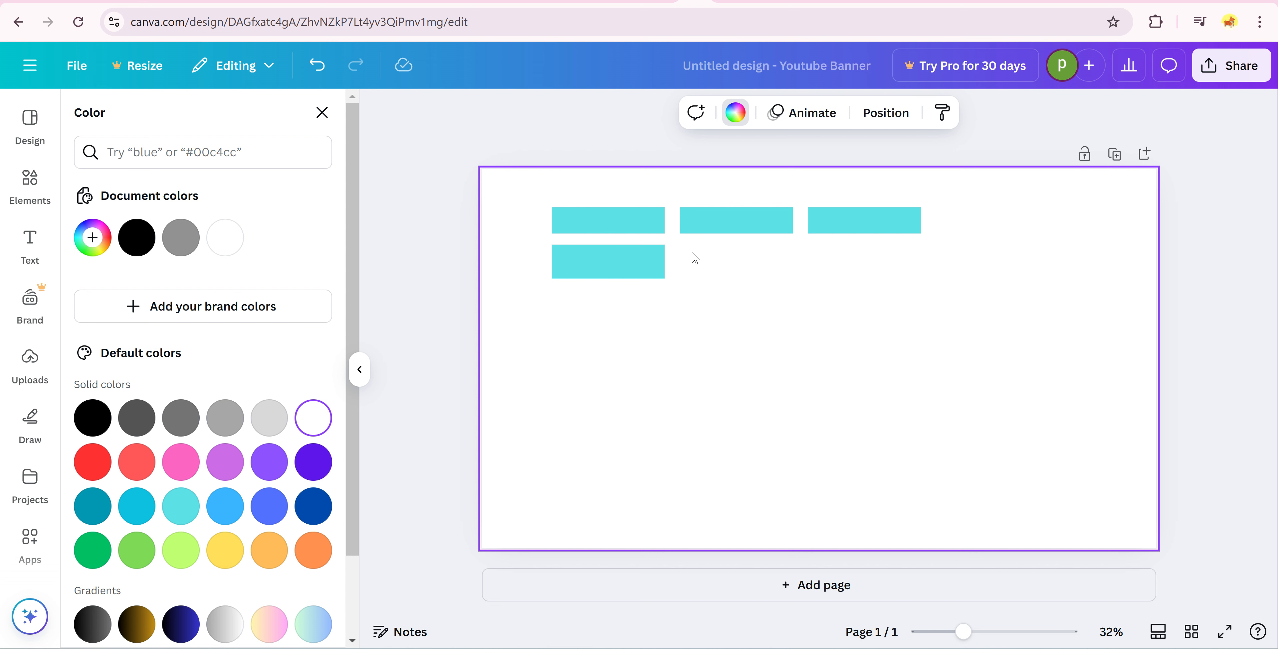
# - Place a copy of the first bar beneath the second one and reduce the lower-left bar's height to match it
pyautogui.click(611, 231)
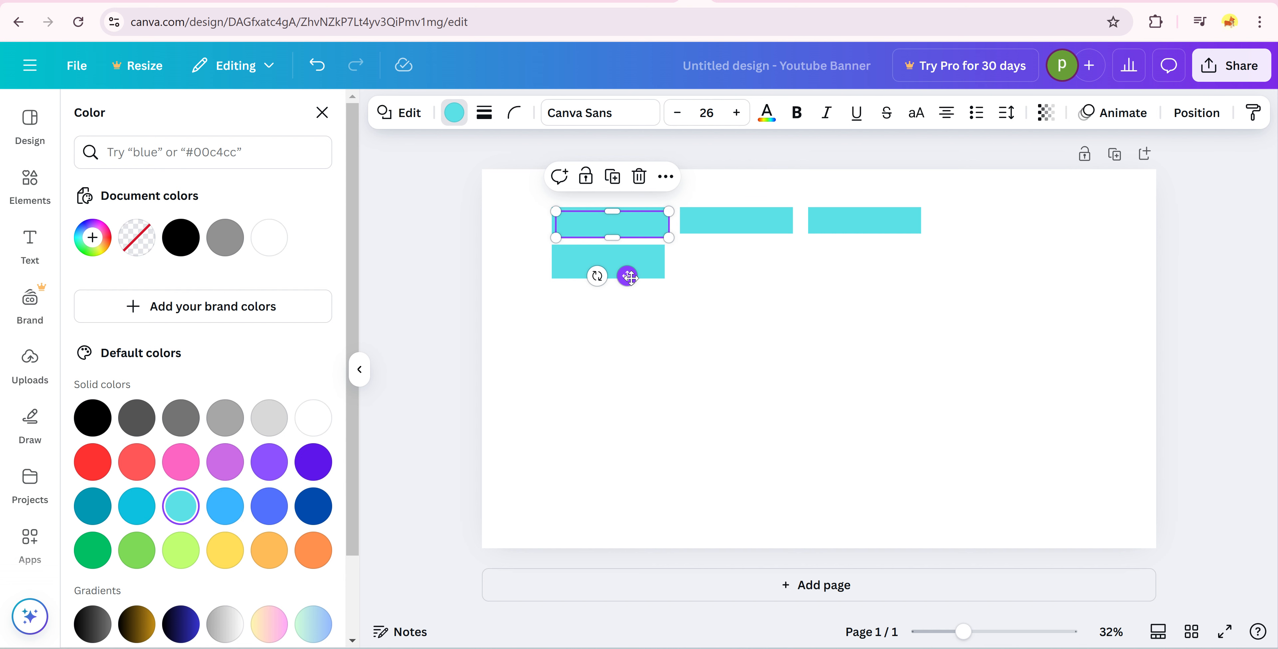
pyautogui.moveTo(629, 277); pyautogui.dragTo(755, 314)
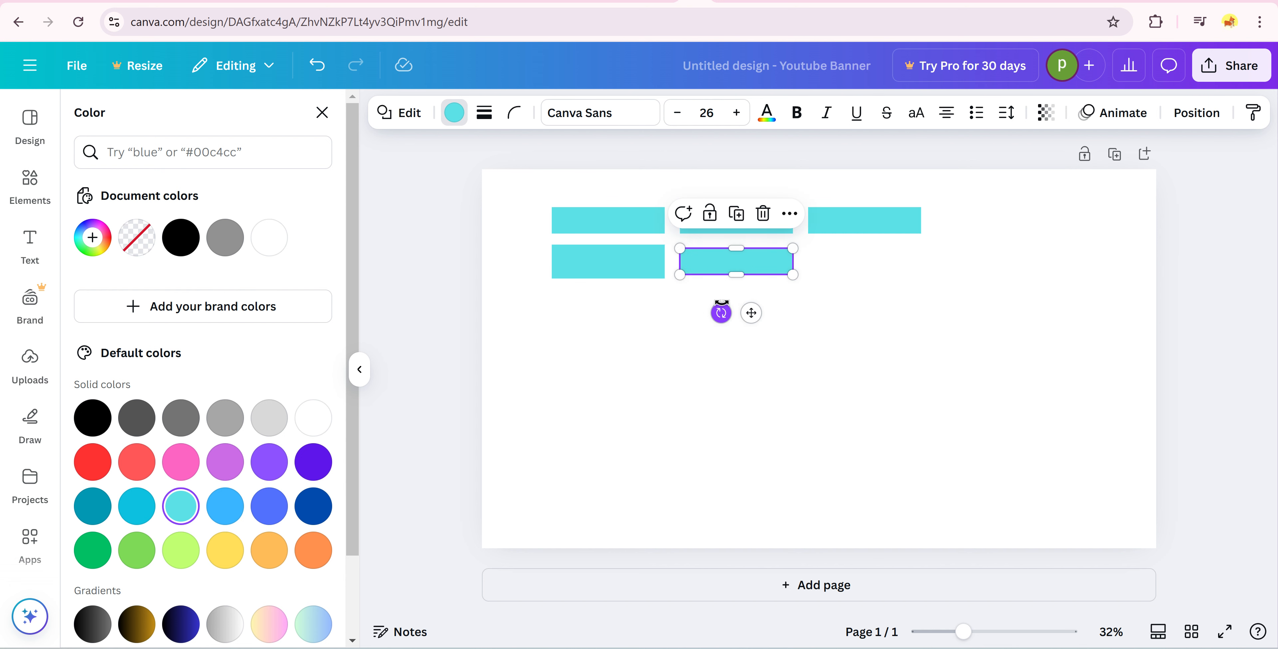
pyautogui.click(647, 268)
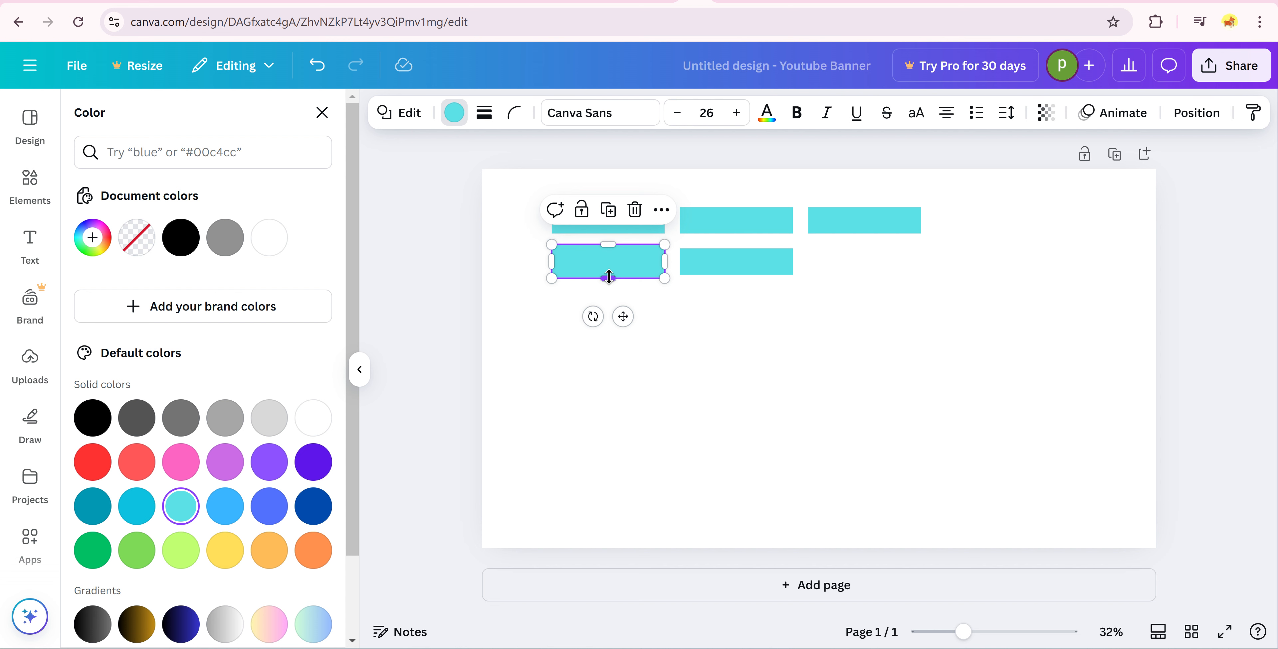
pyautogui.moveTo(609, 277); pyautogui.dragTo(611, 249)
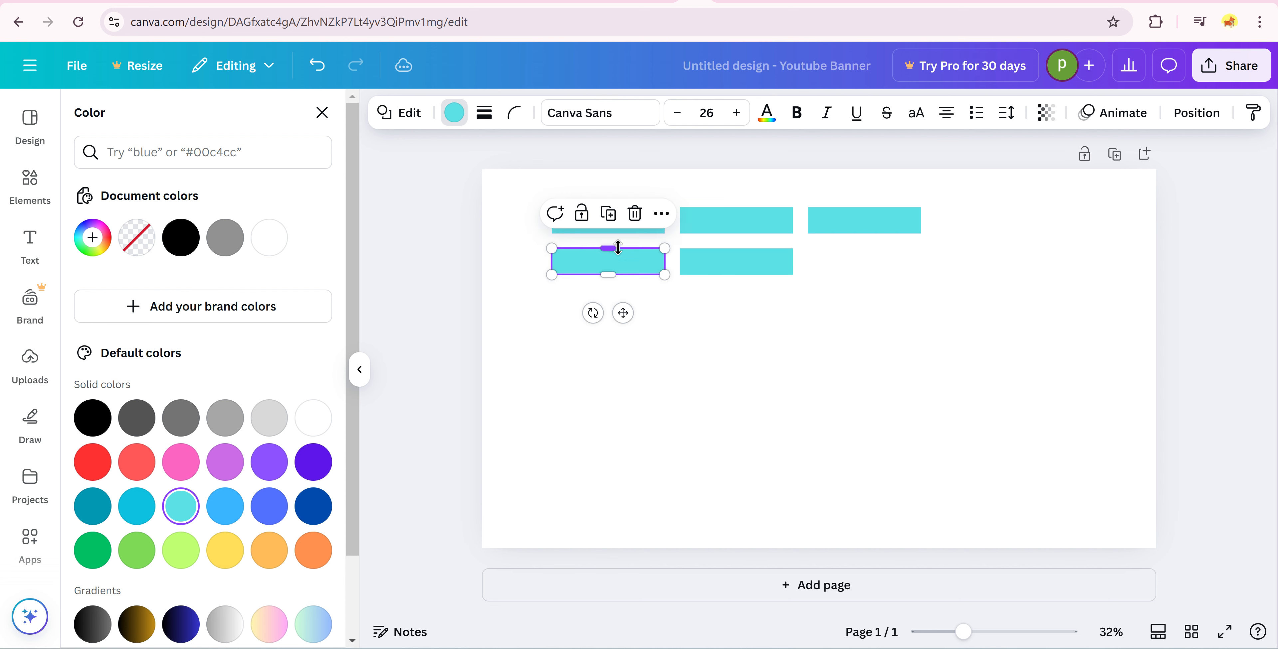
pyautogui.click(835, 263)
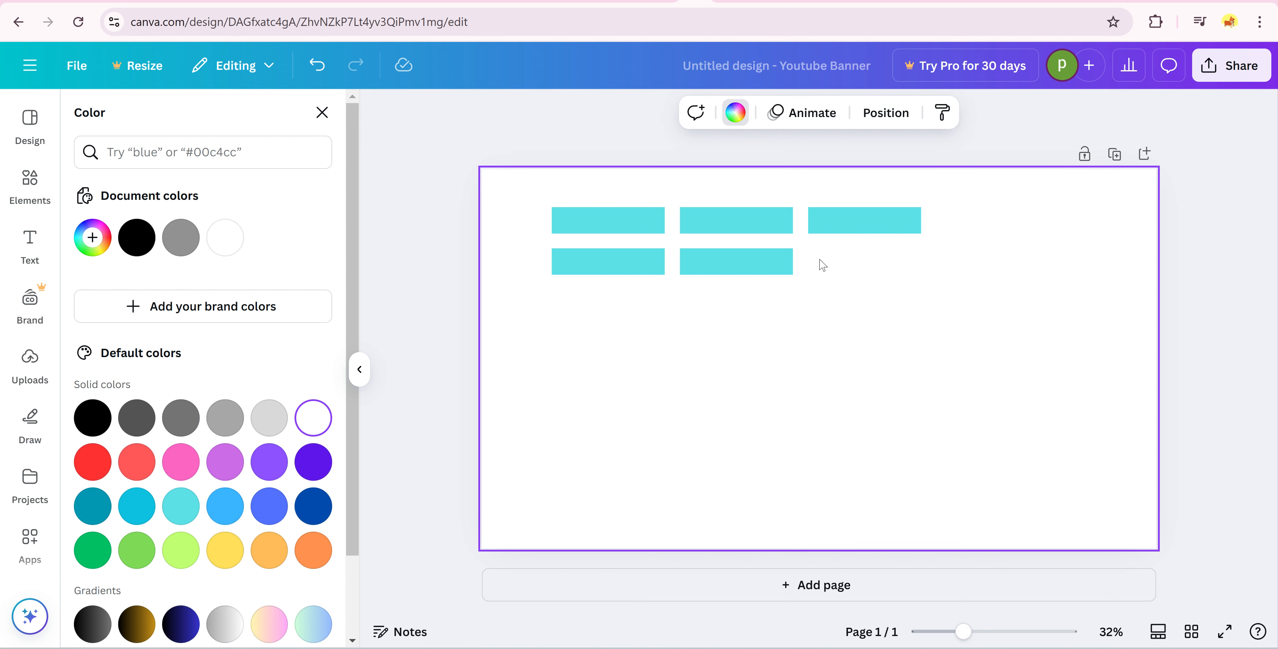
# - Duplicate the first bar and place the copy beneath the third bar to complete the second row
pyautogui.click(769, 255)
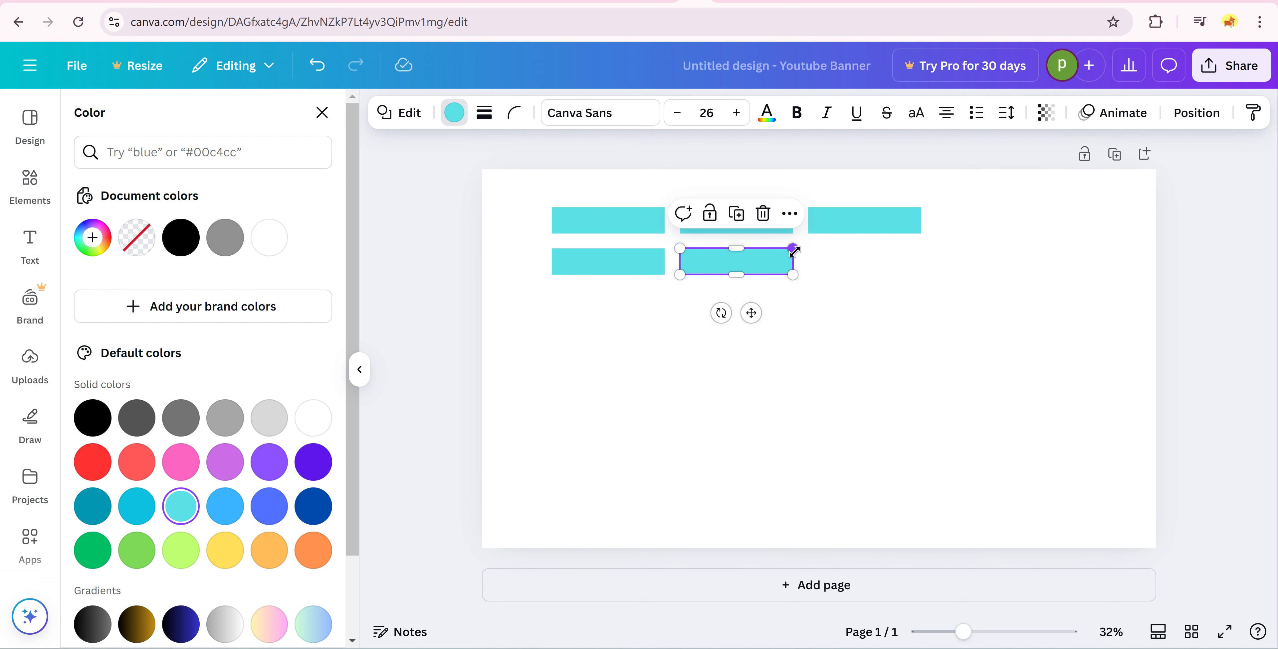
pyautogui.click(810, 259)
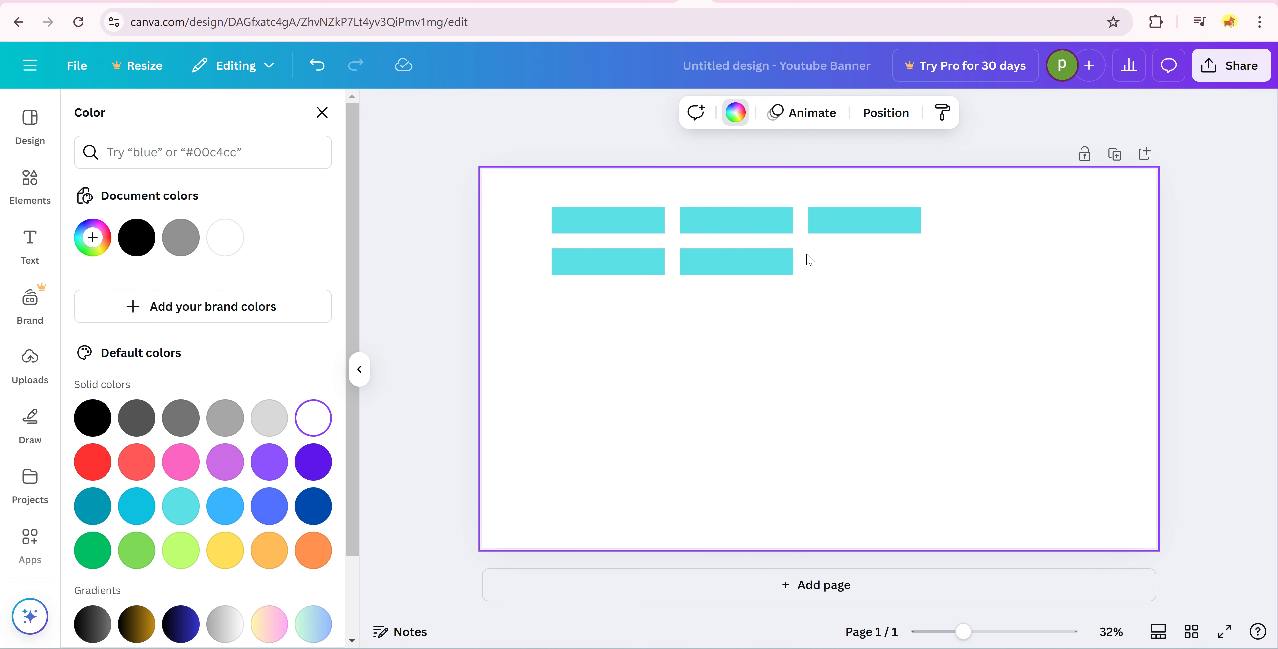
pyautogui.press('Tab')
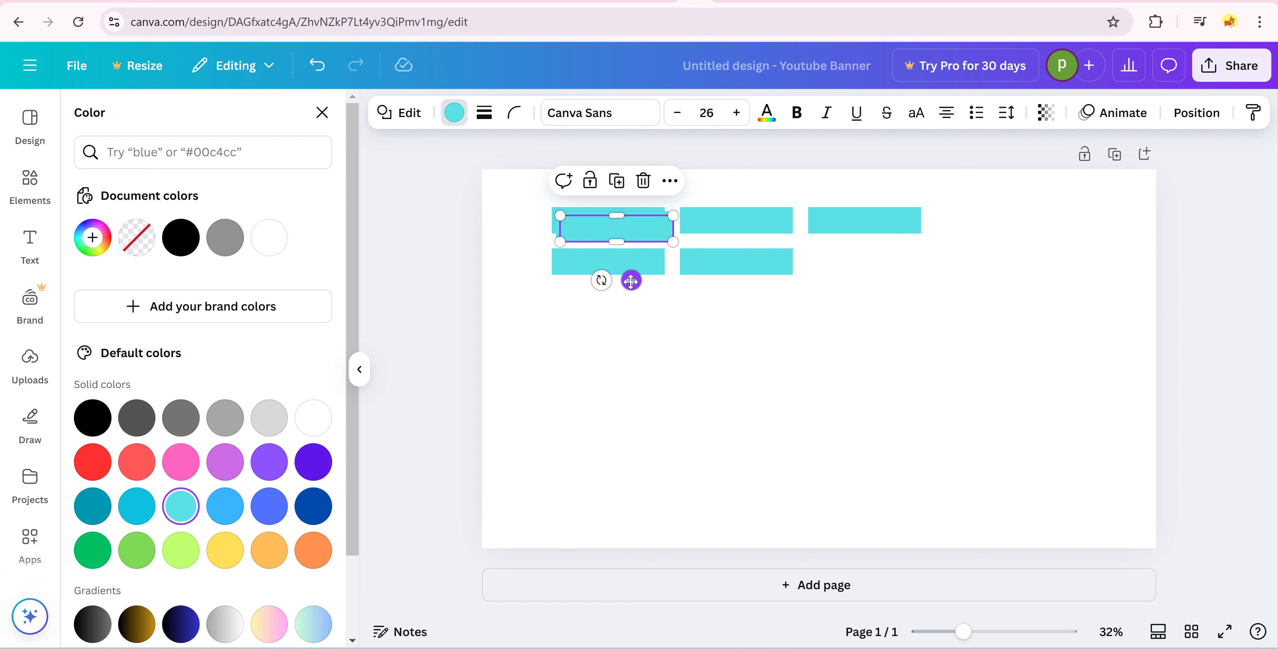
pyautogui.click(669, 283)
pyautogui.moveTo(626, 298); pyautogui.dragTo(592, 247)
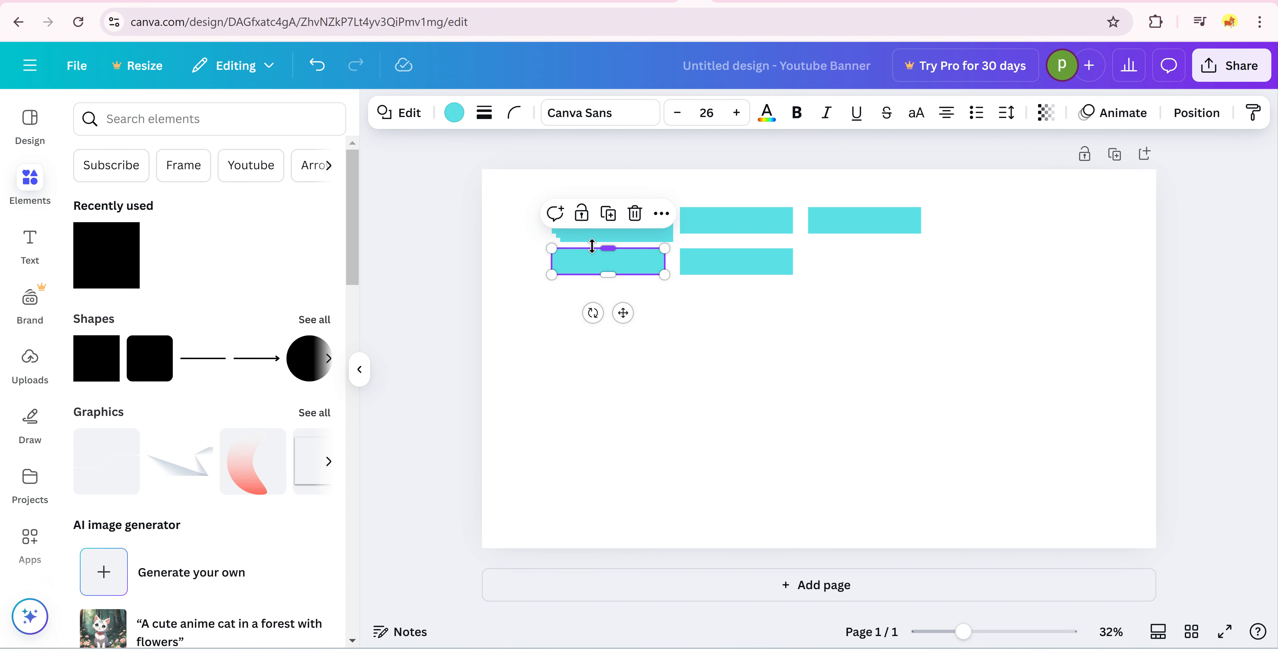
pyautogui.click(606, 363)
pyautogui.click(592, 227)
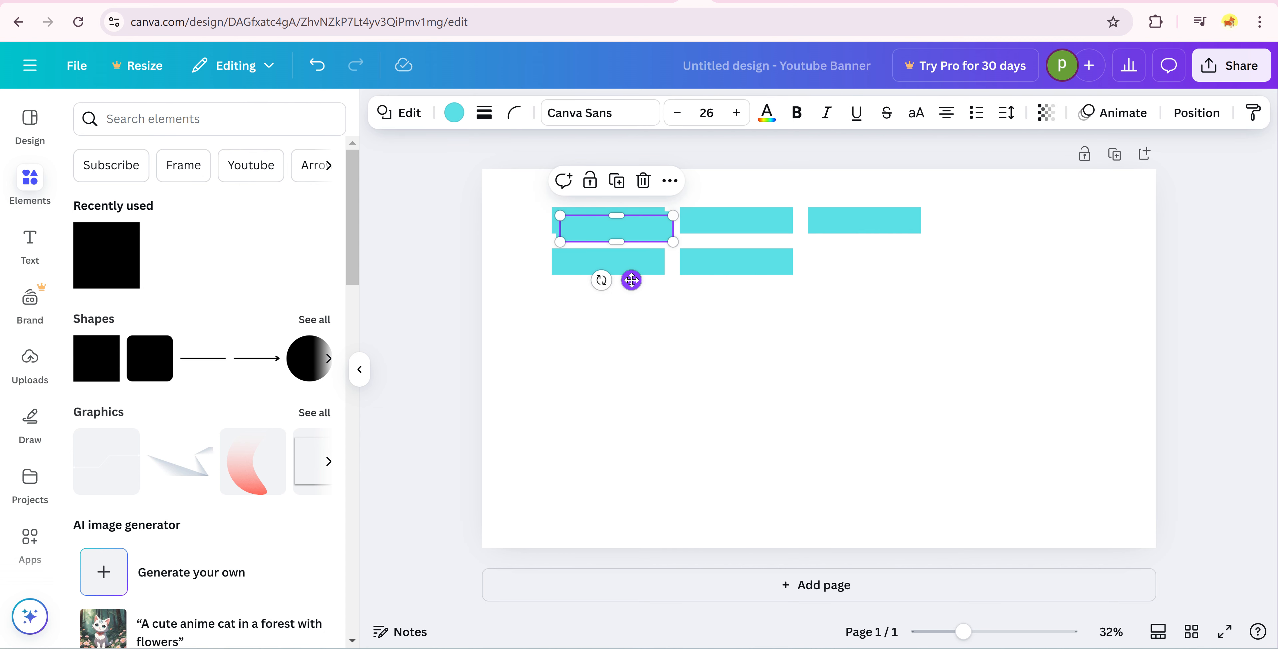
pyautogui.moveTo(631, 280); pyautogui.dragTo(879, 311)
# - Duplicate the top-row first bar and place the copy beneath the second row's first bar, keeping the same row spacing
pyautogui.click(620, 229)
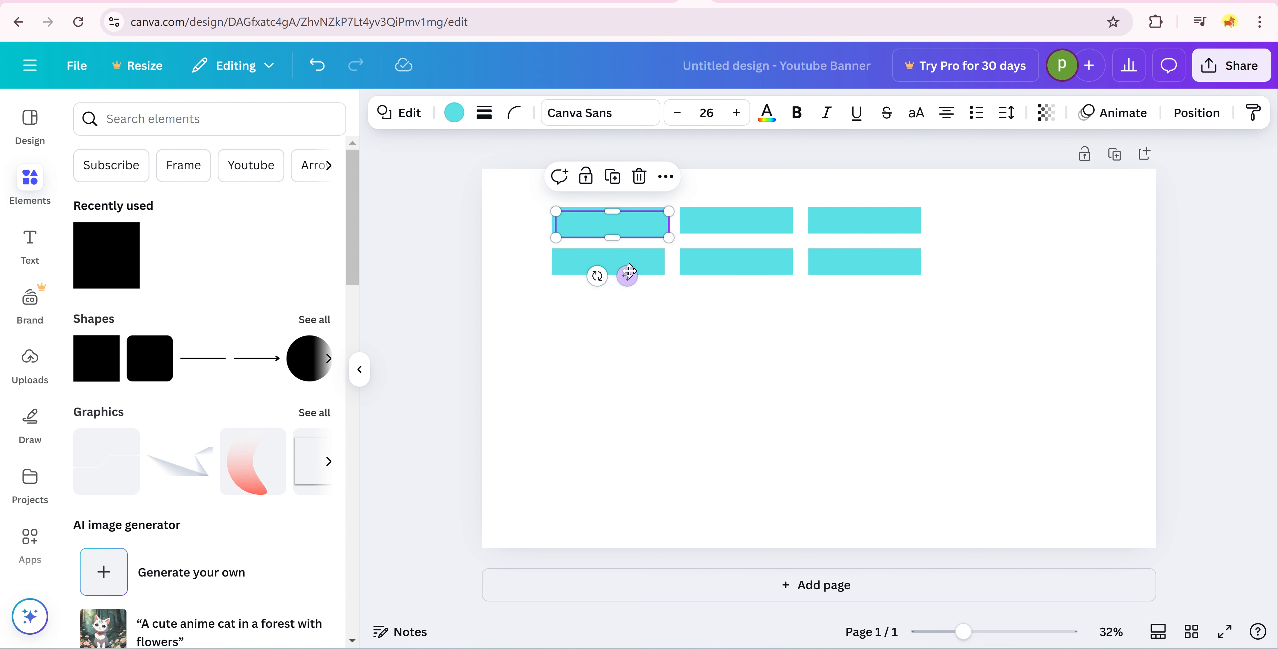
pyautogui.moveTo(627, 277); pyautogui.dragTo(621, 353)
pyautogui.click(748, 309)
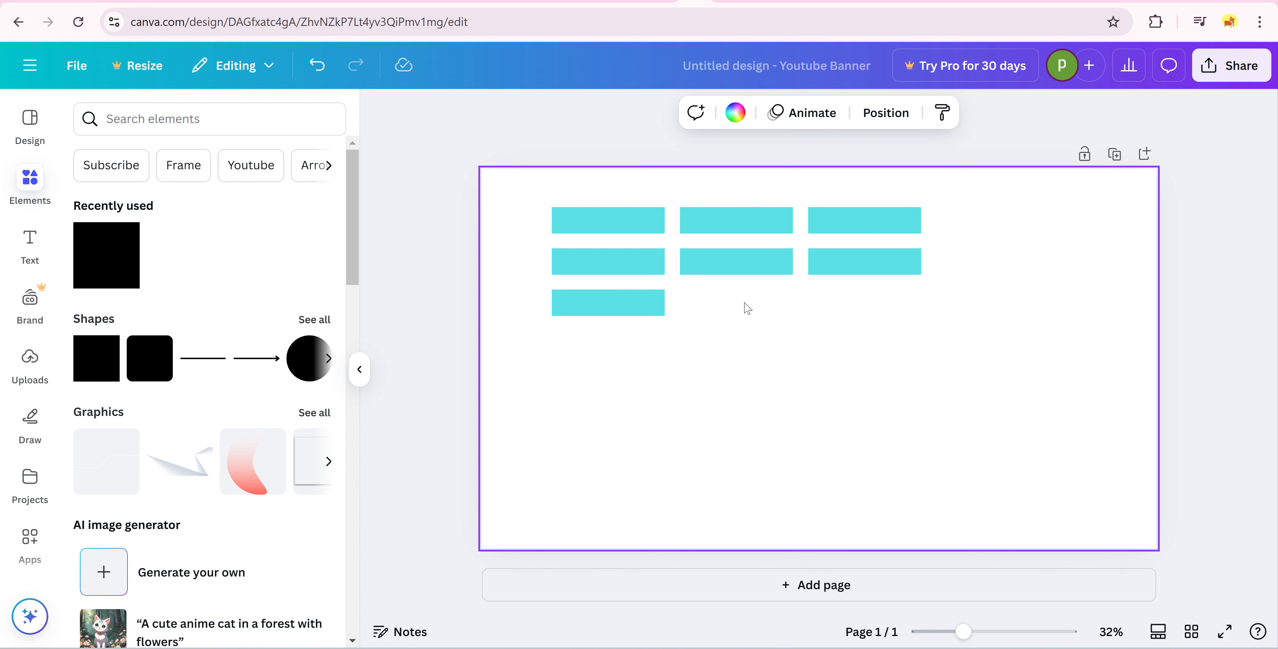
# - Set the first bar's text color to black and enter the text "how are you" inside it
pyautogui.click(624, 227)
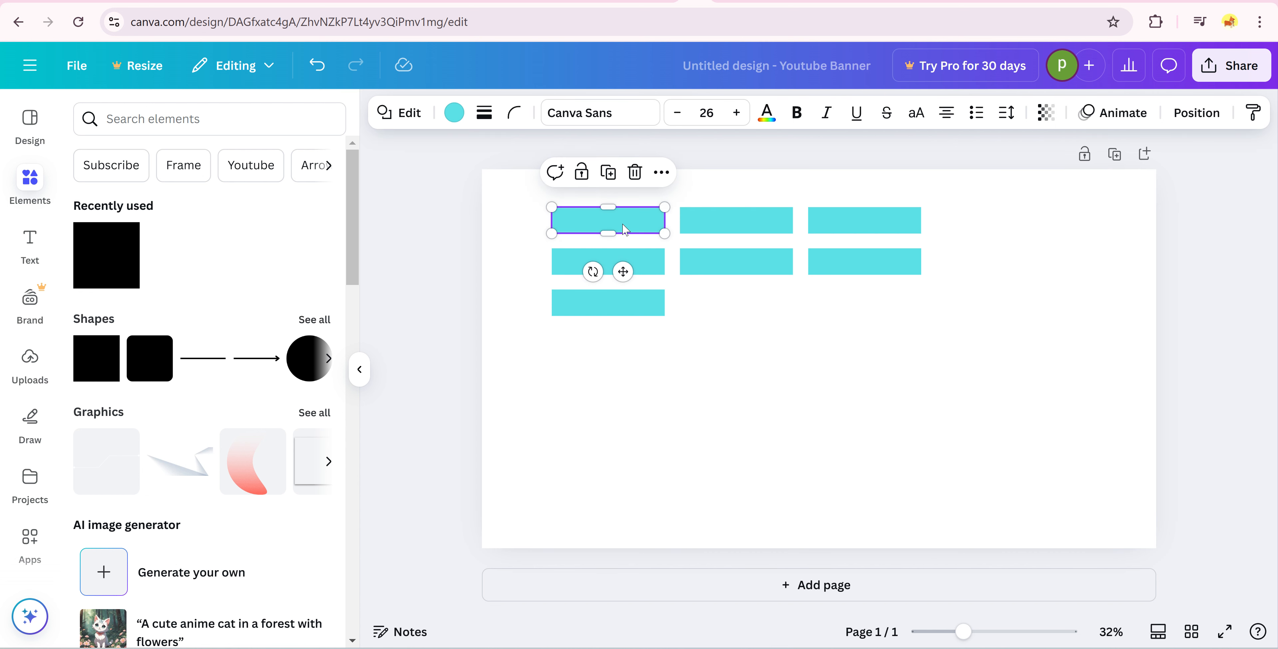
pyautogui.click(767, 113)
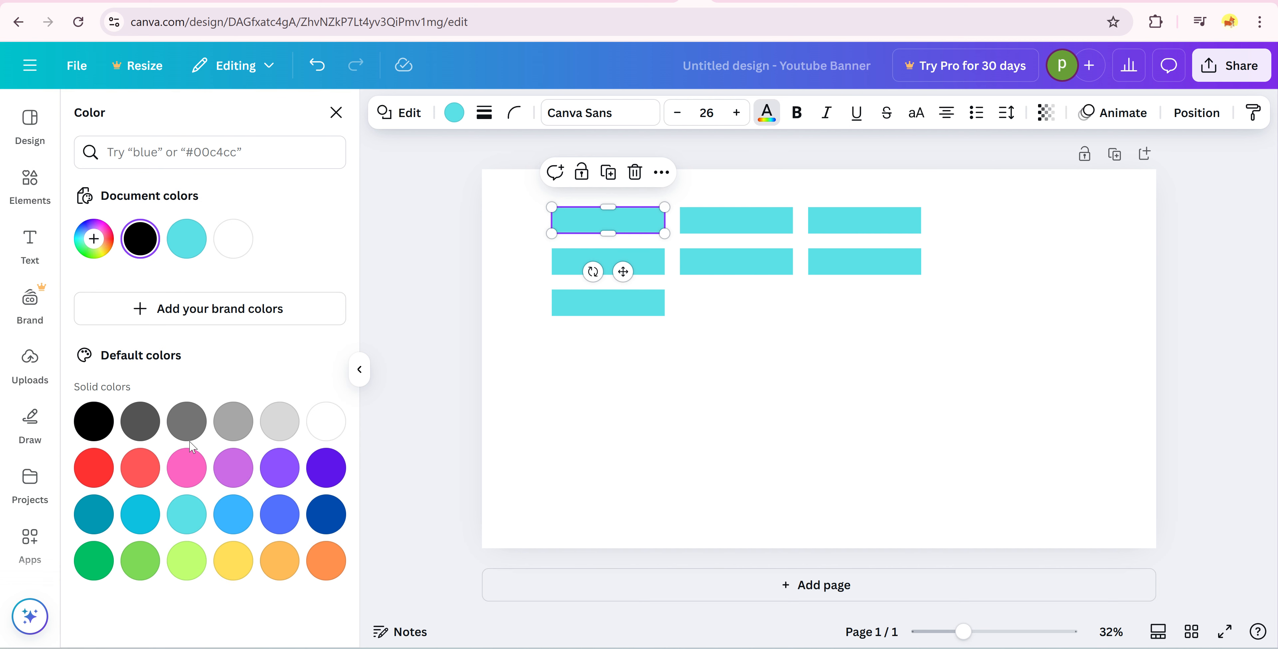
pyautogui.click(94, 424)
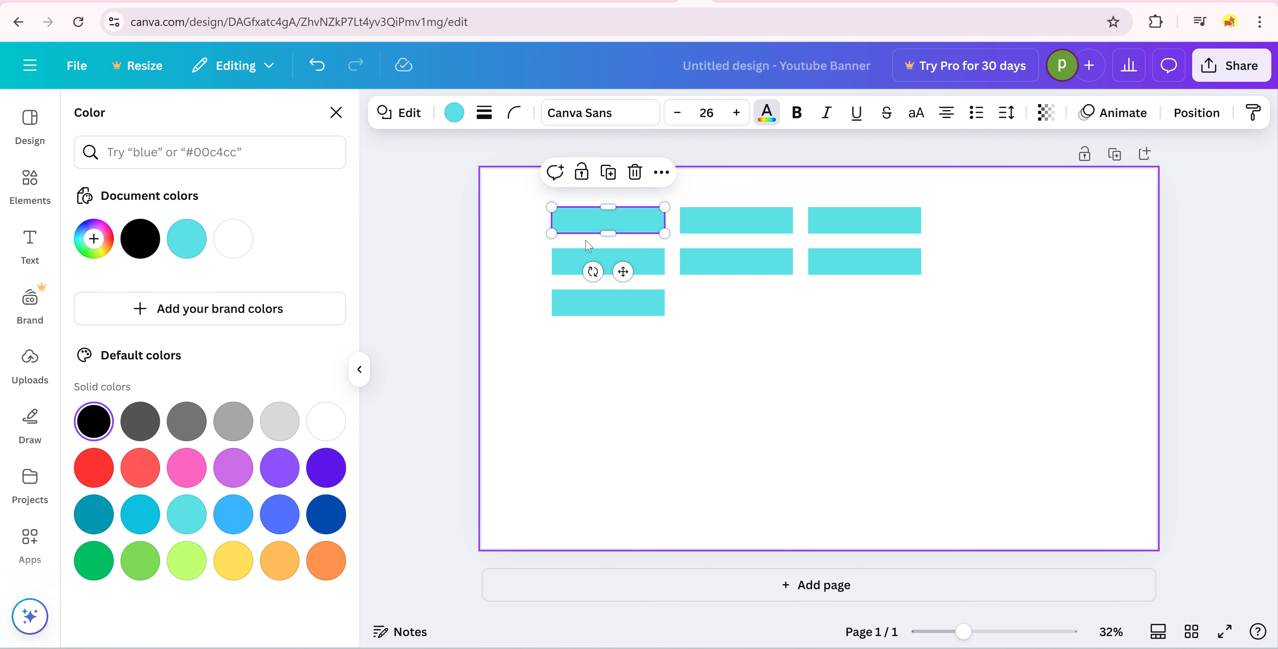
pyautogui.click(575, 222)
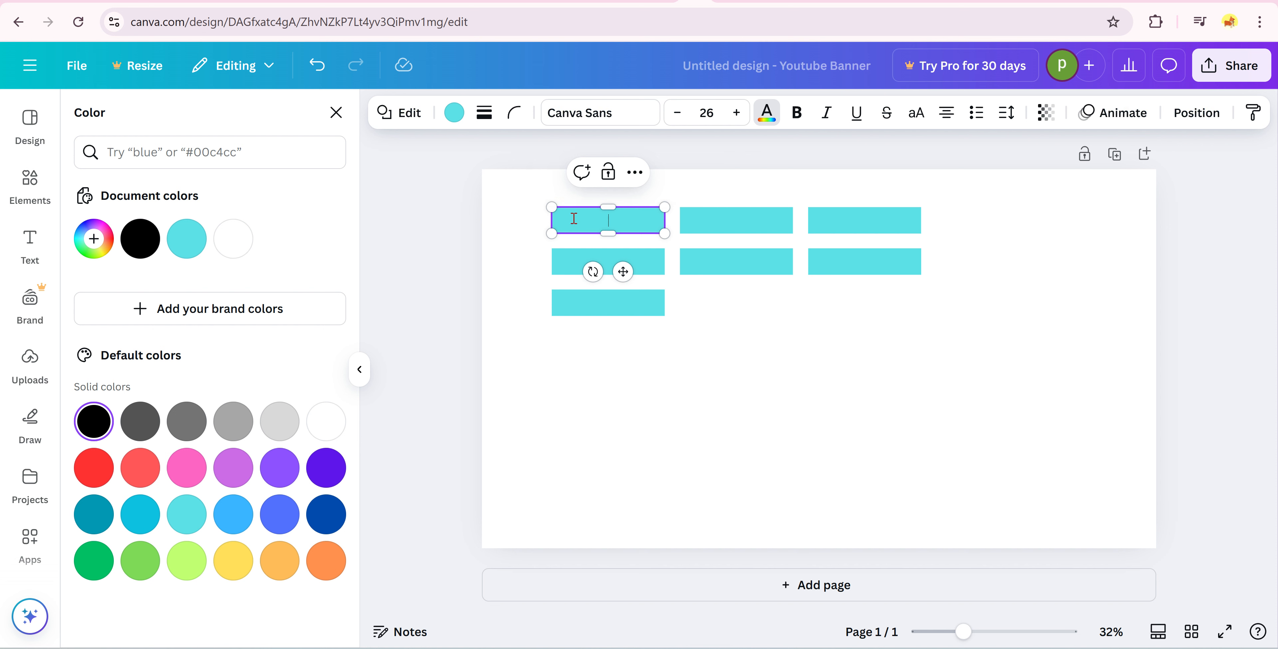
pyautogui.write('h')
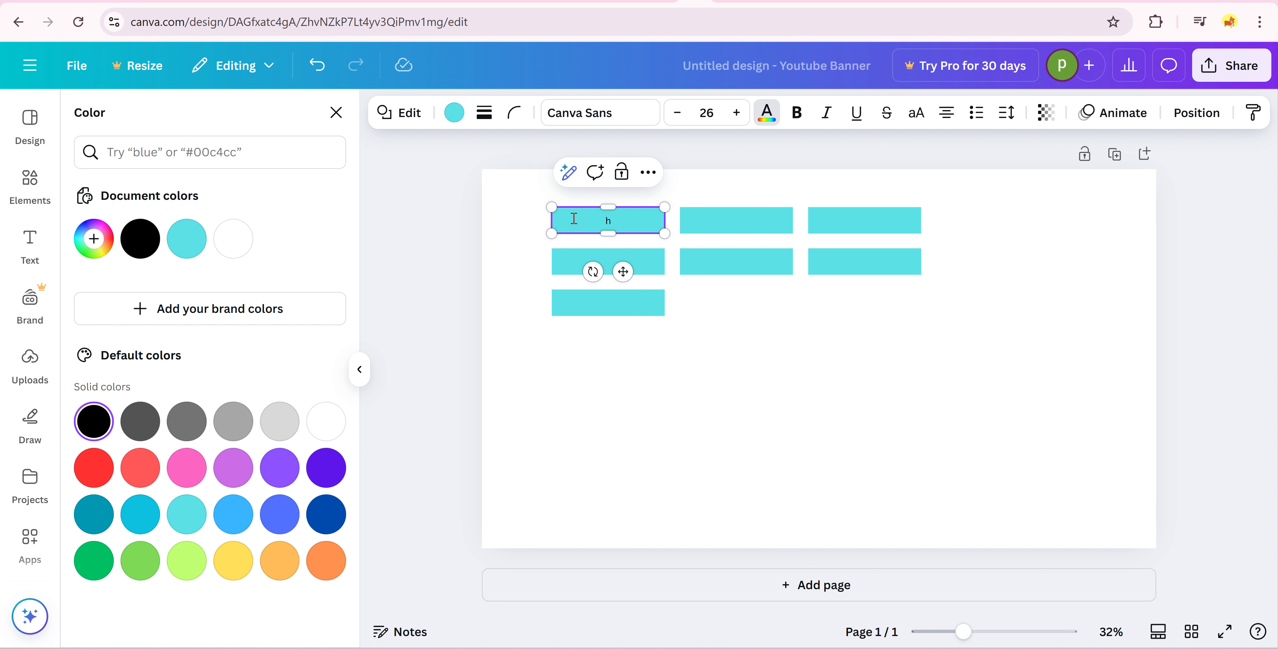
pyautogui.write('ow are you')
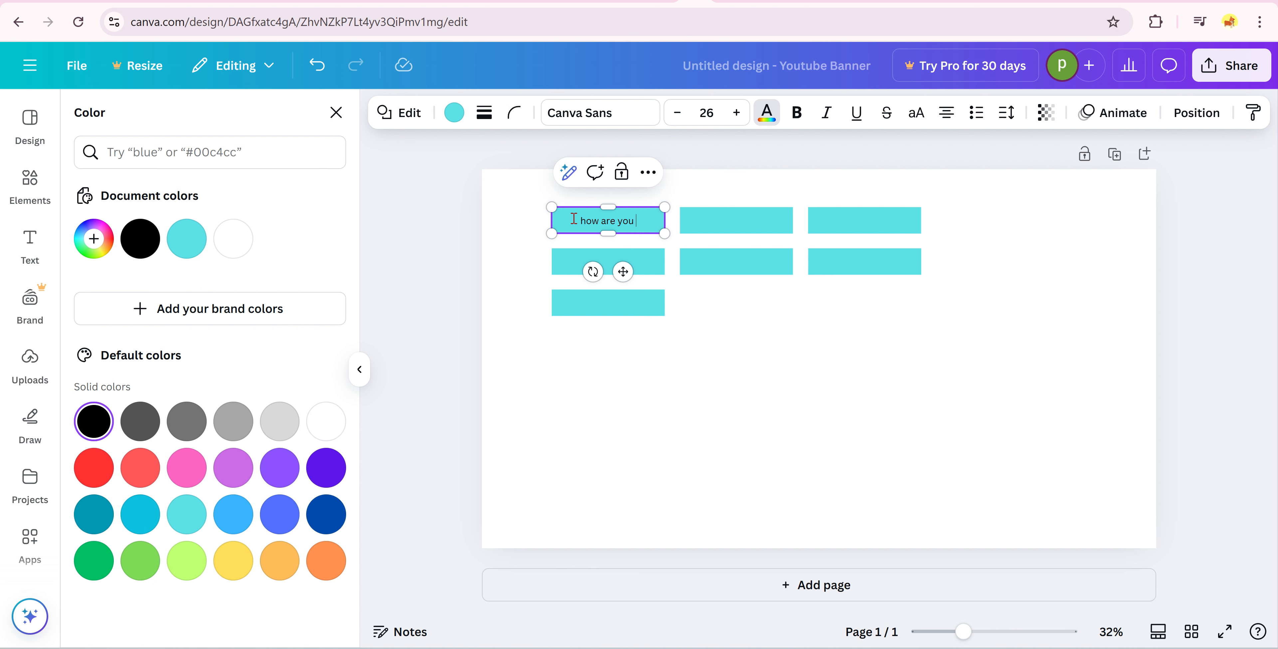